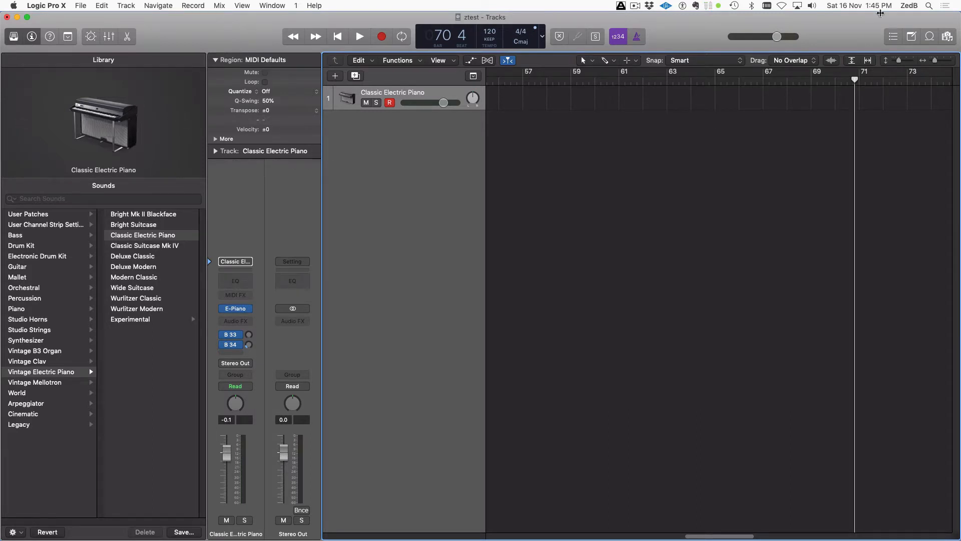
Toggle the Note Pad and Editors panes, leaving the editor open and taller
click(912, 37)
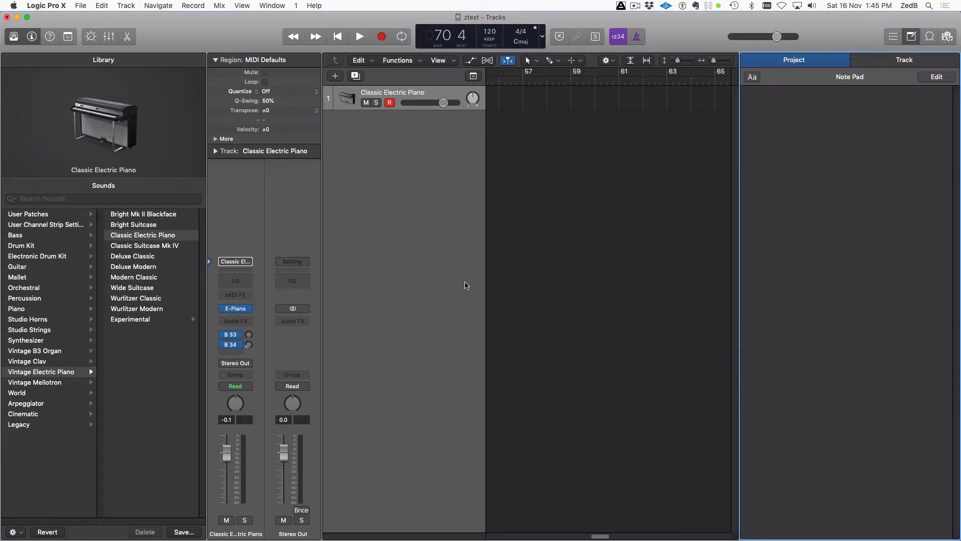
click(132, 37)
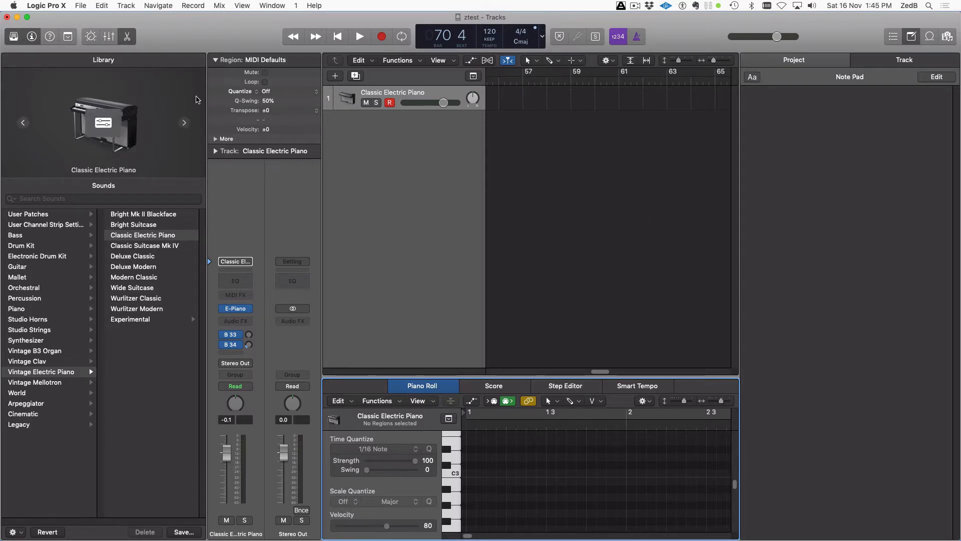
click(910, 38)
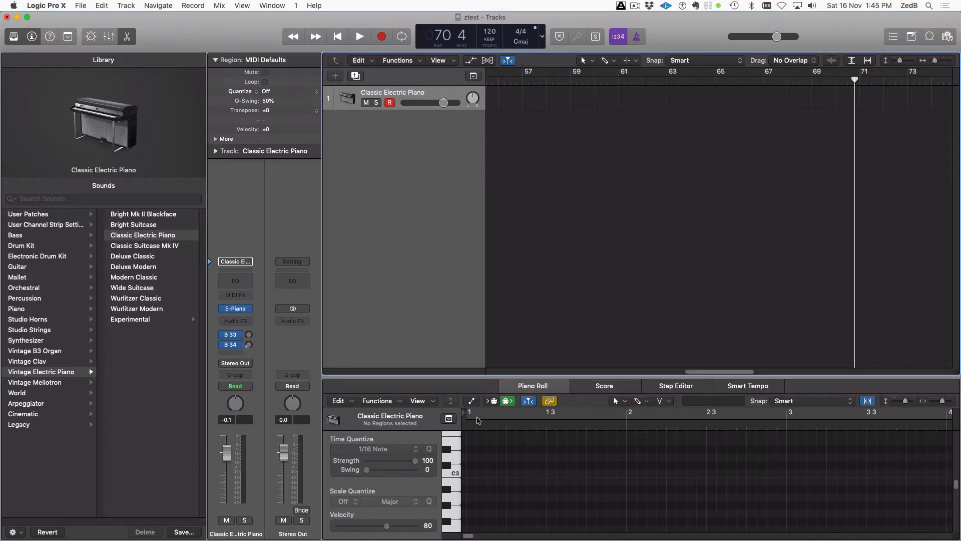
click(127, 36)
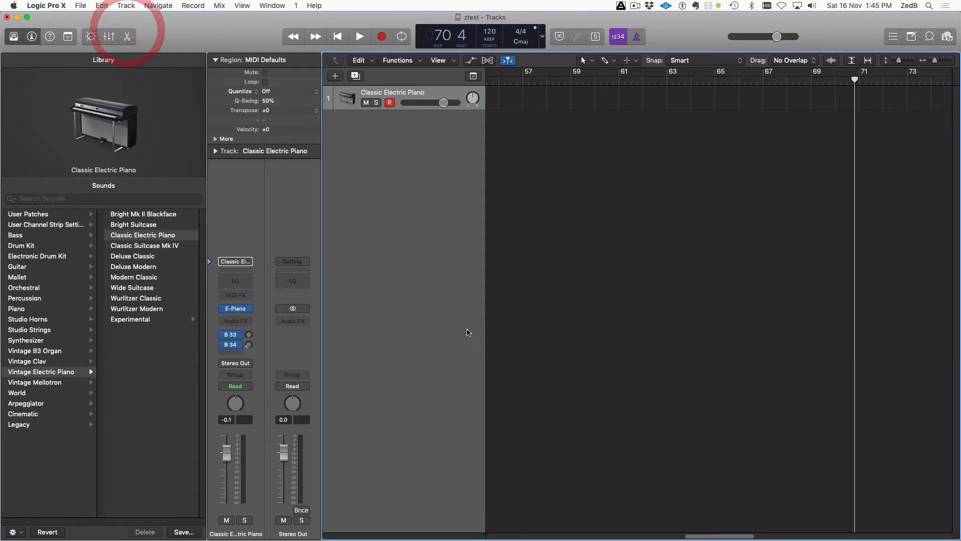
click(127, 37)
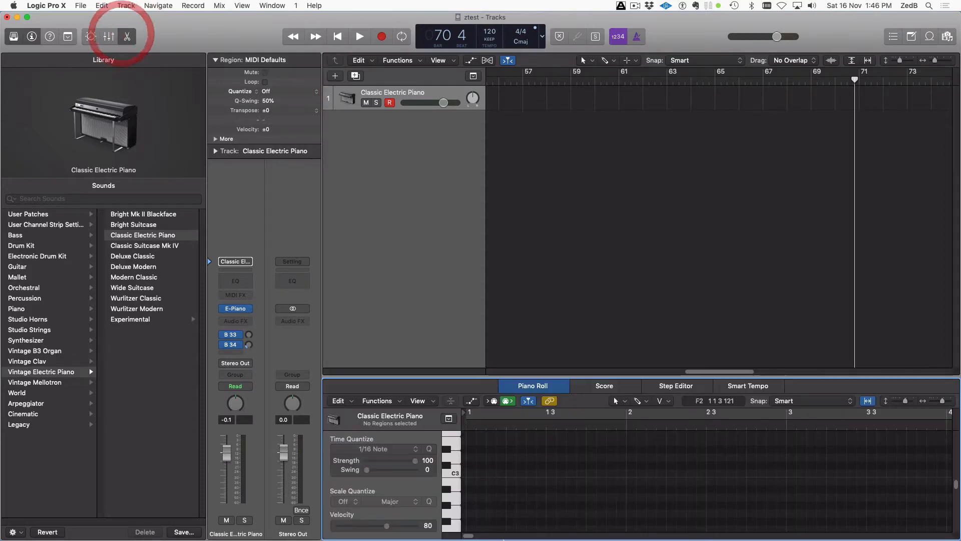
drag(571, 377, 576, 262)
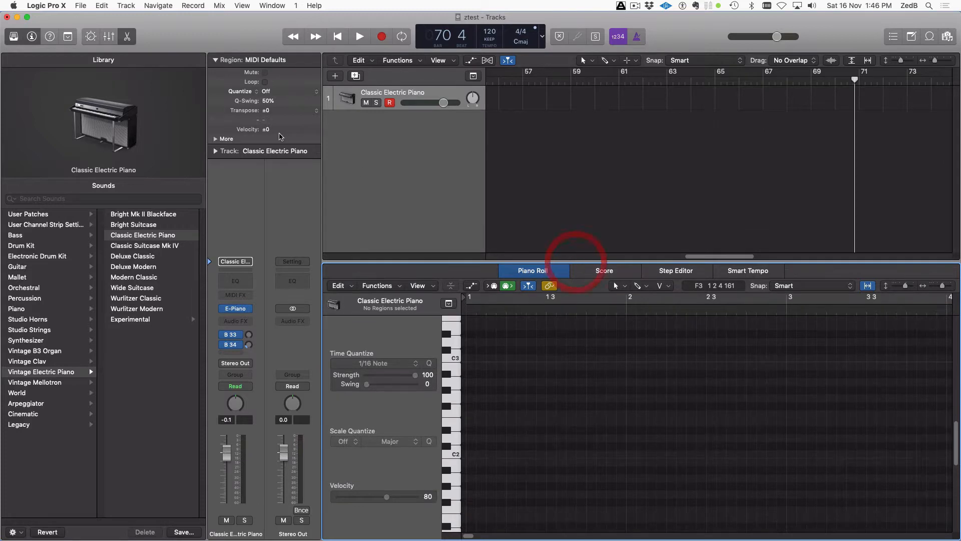
Browse the Score, Step Editor and Smart Tempo tabs, back to Piano Roll, then show the Mixer
click(622, 272)
click(685, 272)
click(749, 270)
click(520, 273)
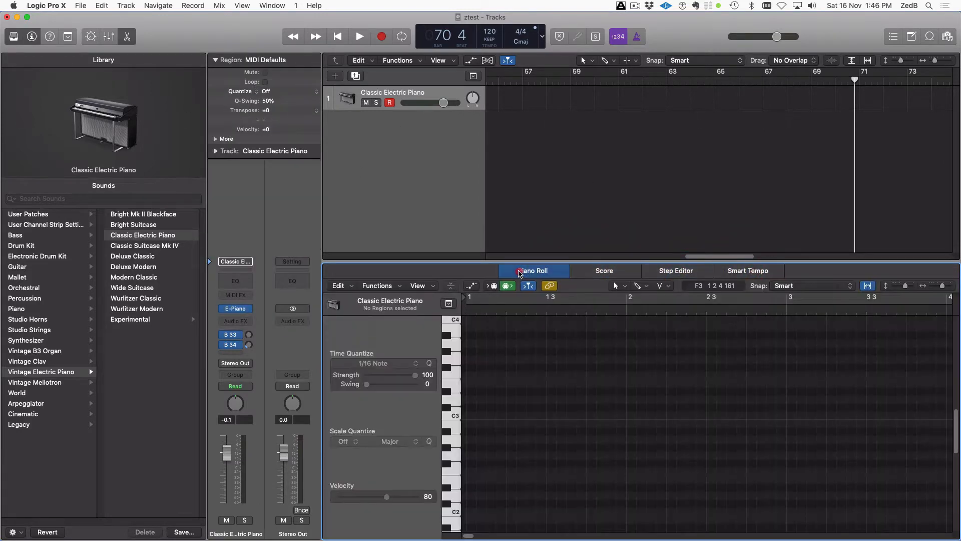
click(112, 38)
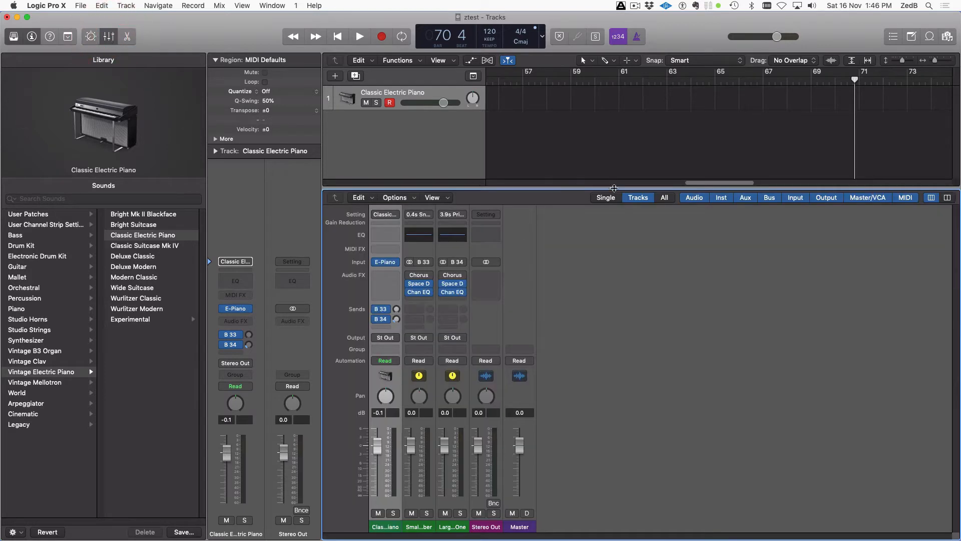
Adjust the Mixer pane's height, then close the Mixer
drag(622, 189, 617, 235)
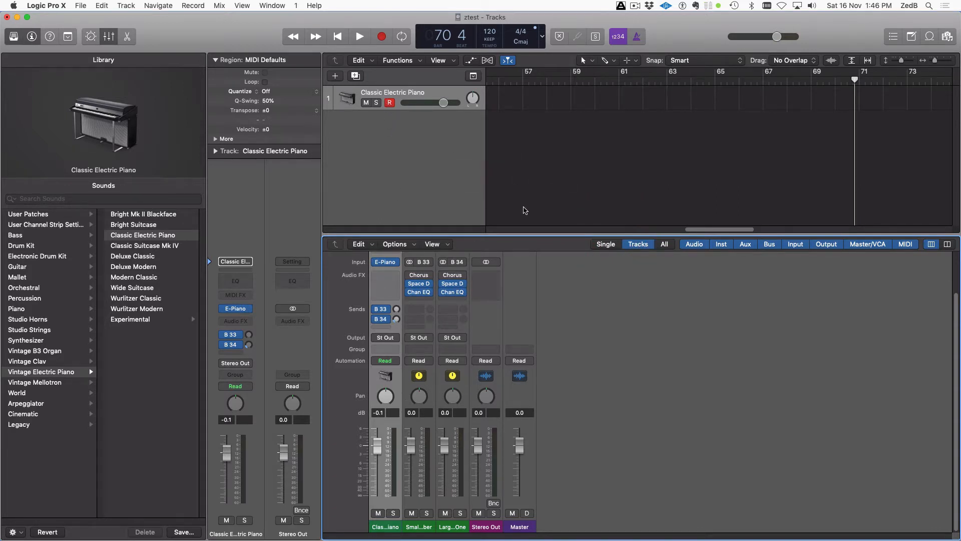
click(110, 38)
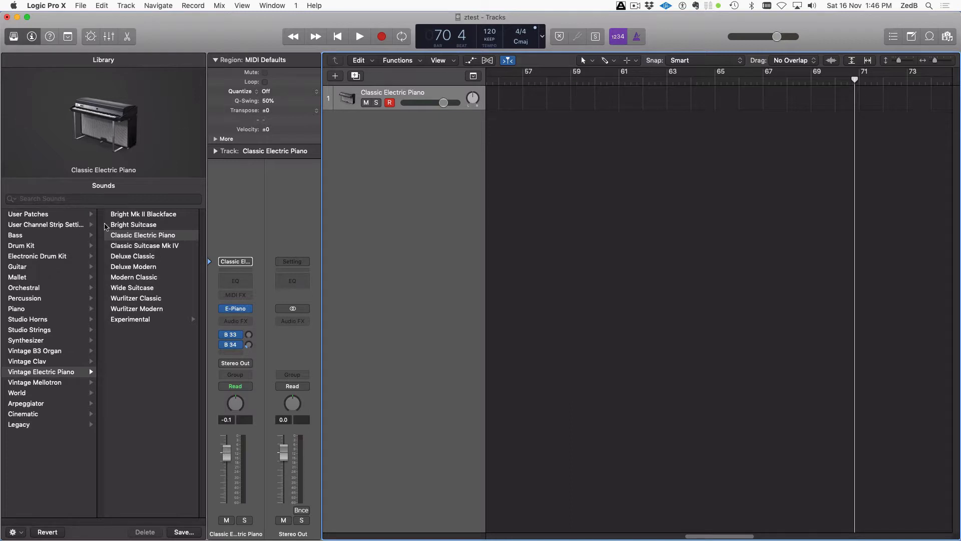
Toggle the Library panel a few times, leaving it hidden
click(13, 40)
click(14, 39)
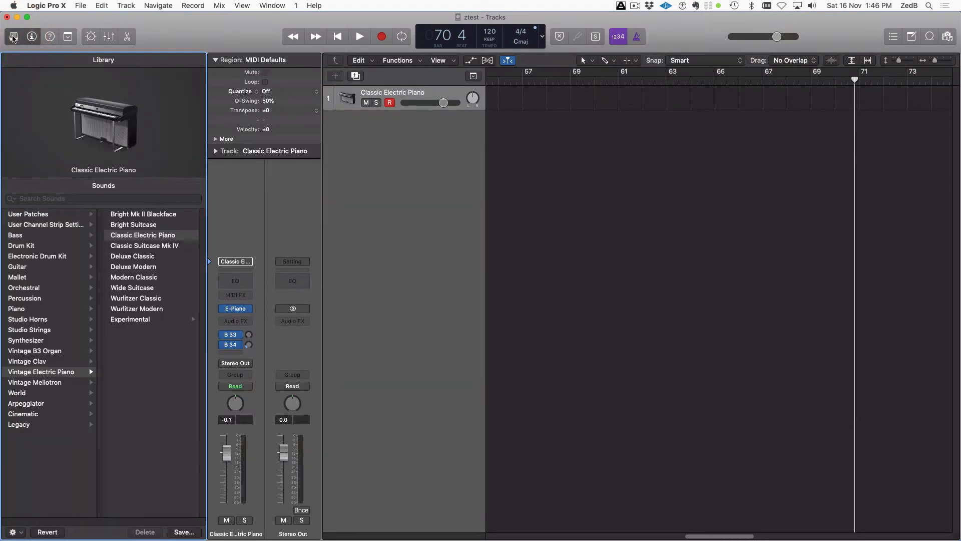
click(14, 39)
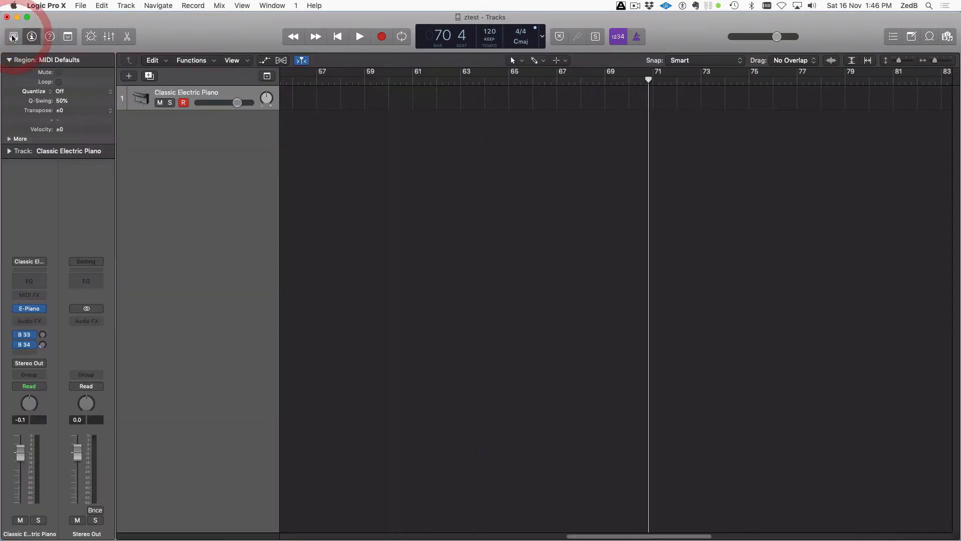
click(14, 38)
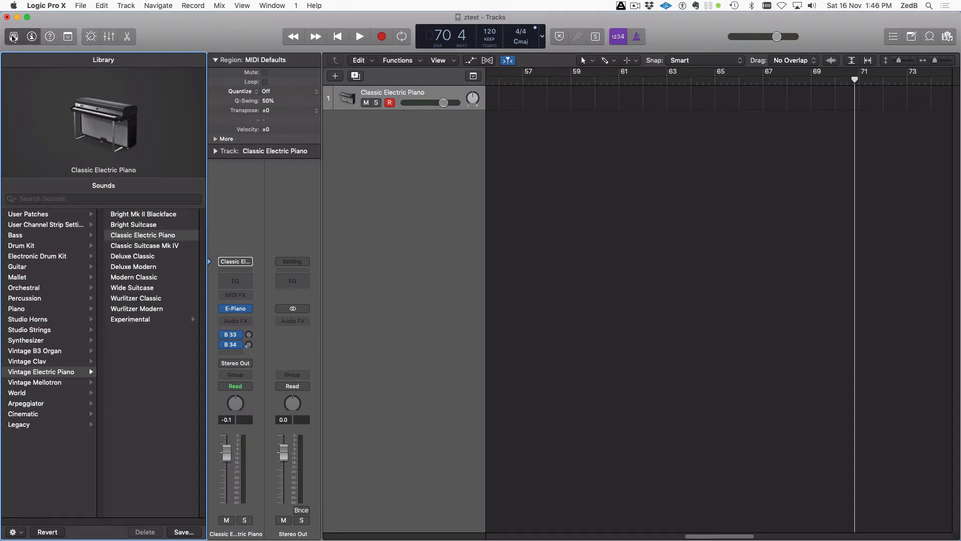
click(13, 38)
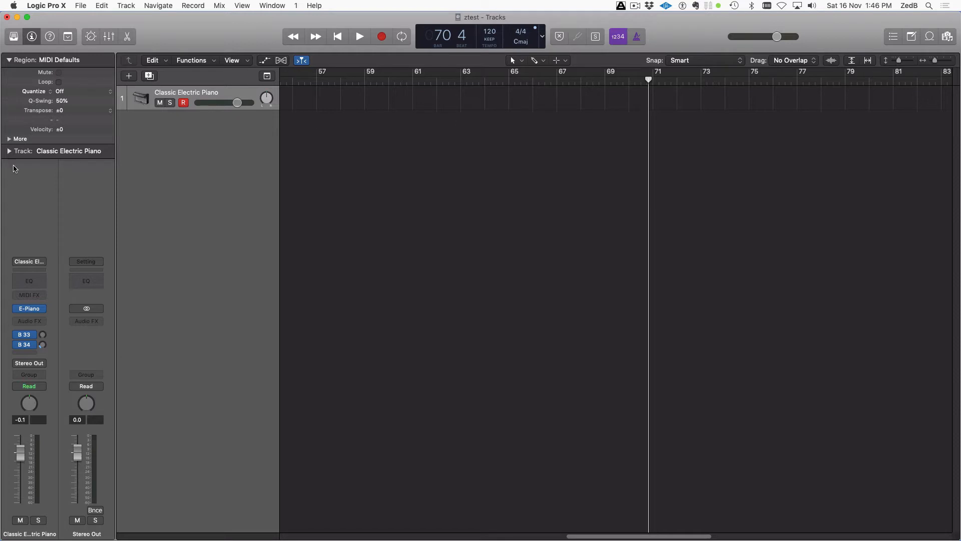
Toggle the inspector off and on, leaving it visible
click(33, 36)
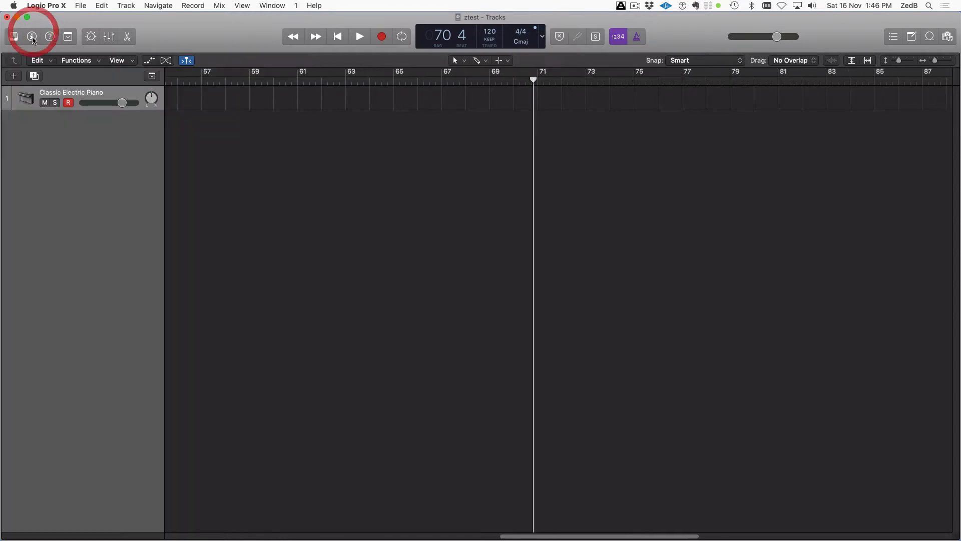
click(31, 36)
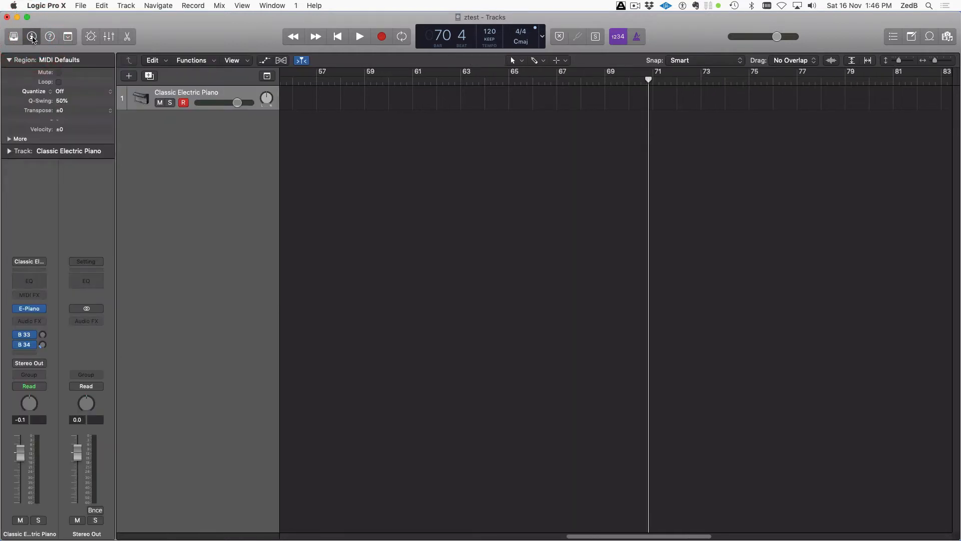
click(32, 36)
click(32, 36)
Tick Capture Recording in Customize Control Bar and Display and confirm with OK
right_click(189, 34)
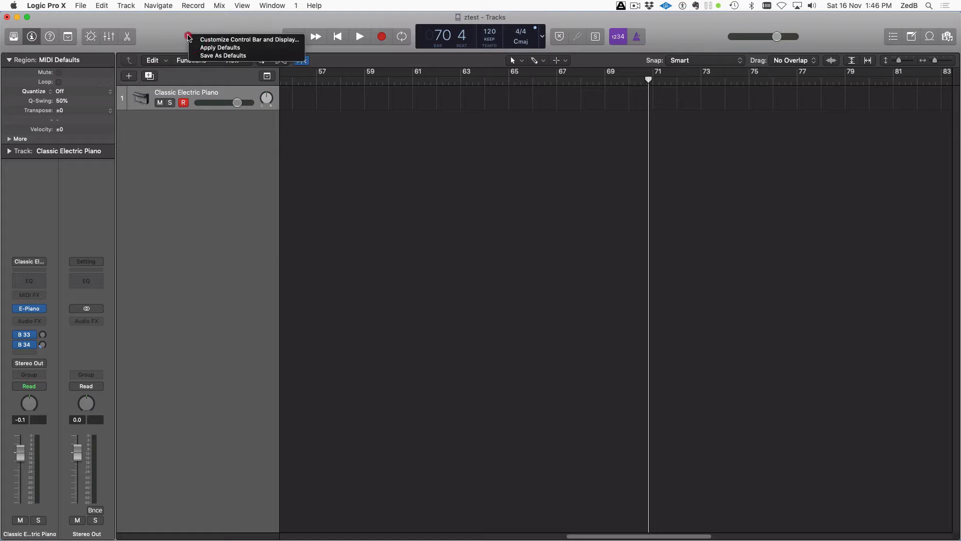
click(170, 38)
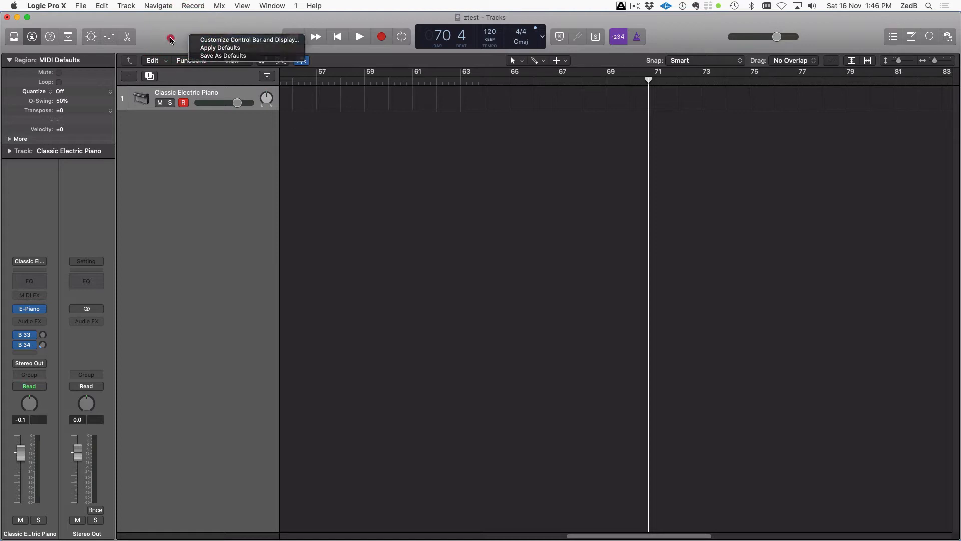
right_click(181, 34)
click(160, 36)
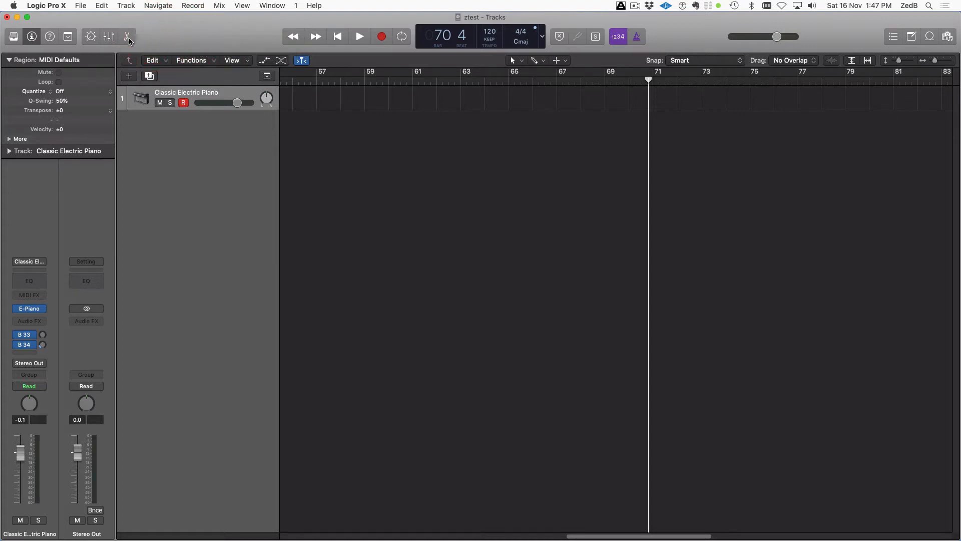
right_click(173, 39)
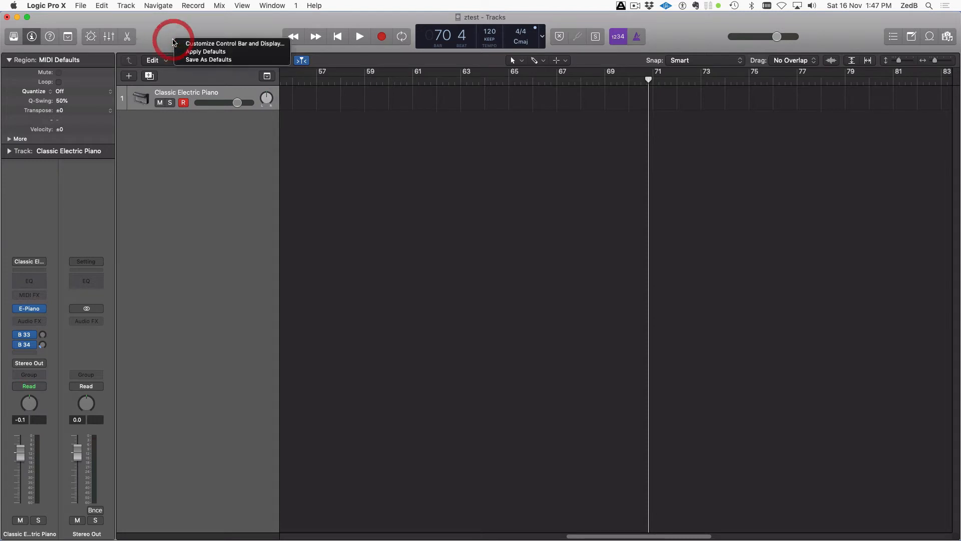
click(210, 45)
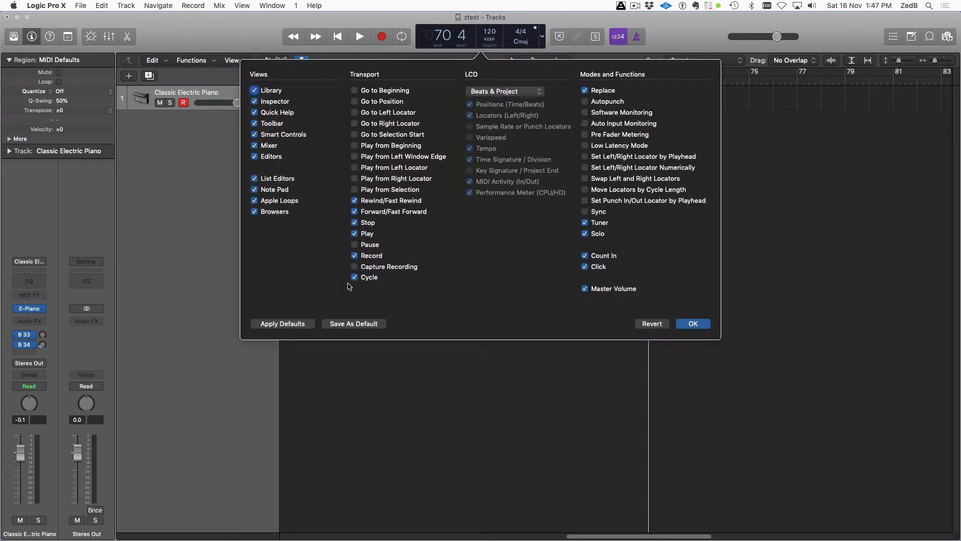
click(354, 266)
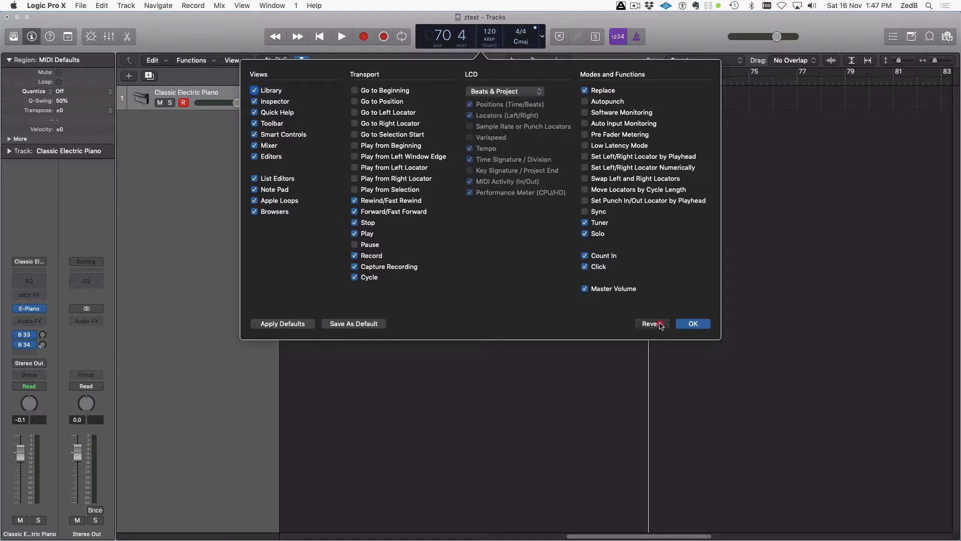
click(691, 323)
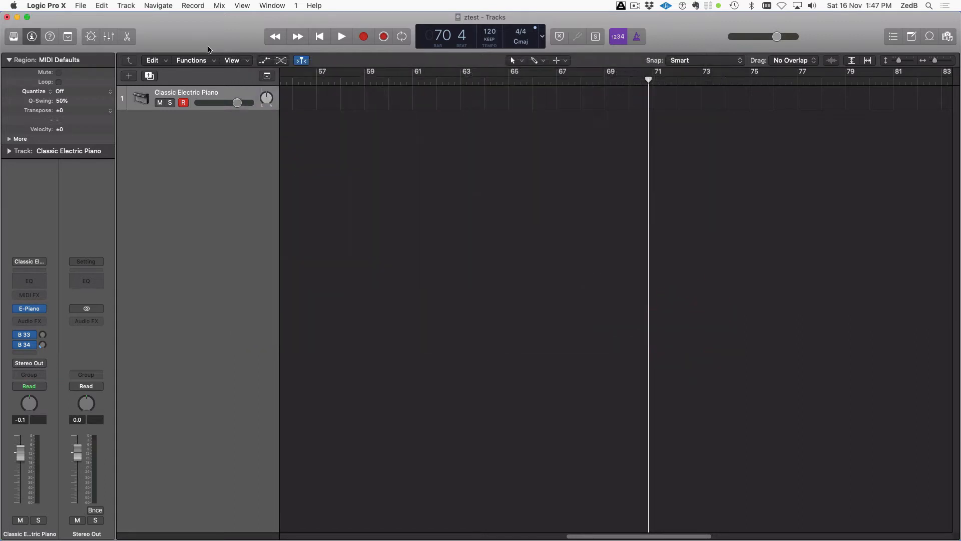
Reset the control bar to its default layout
right_click(196, 32)
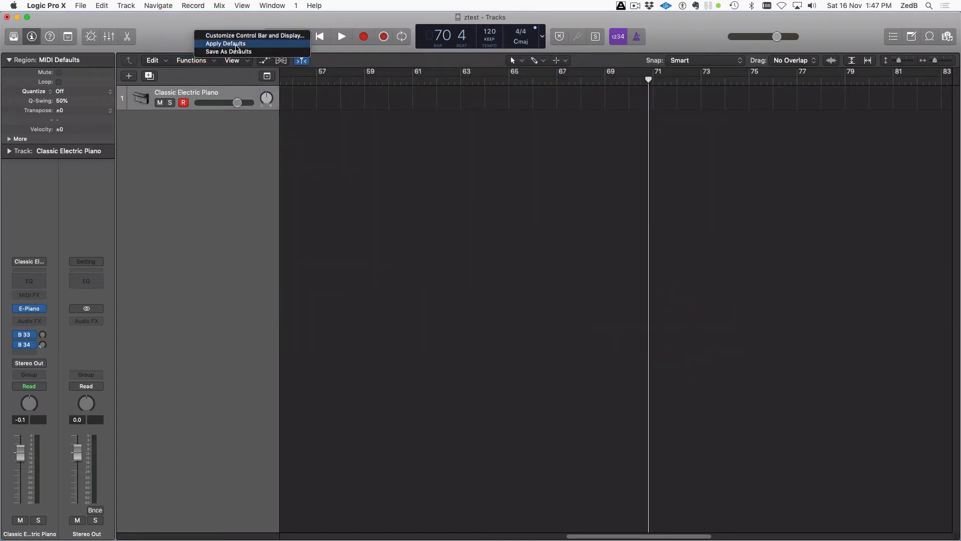
click(188, 35)
right_click(186, 30)
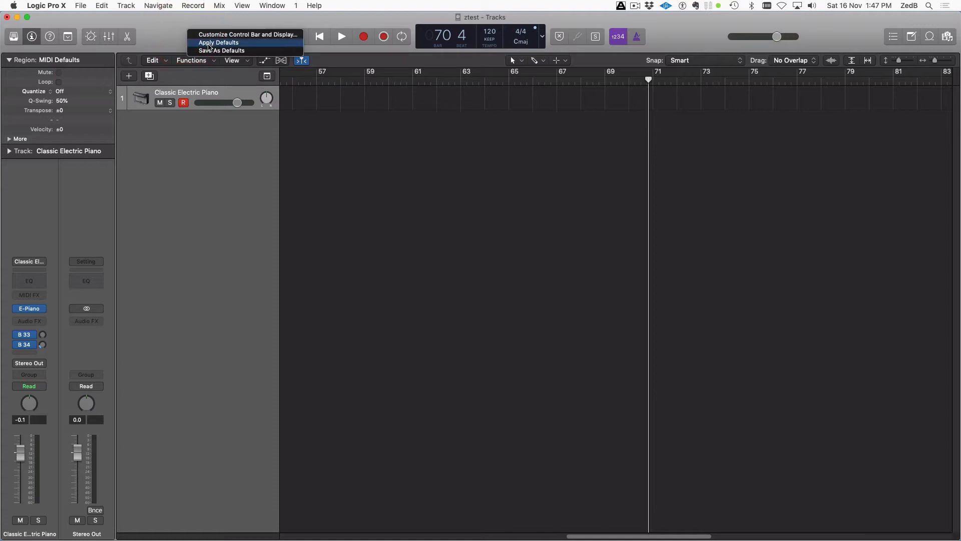
click(208, 44)
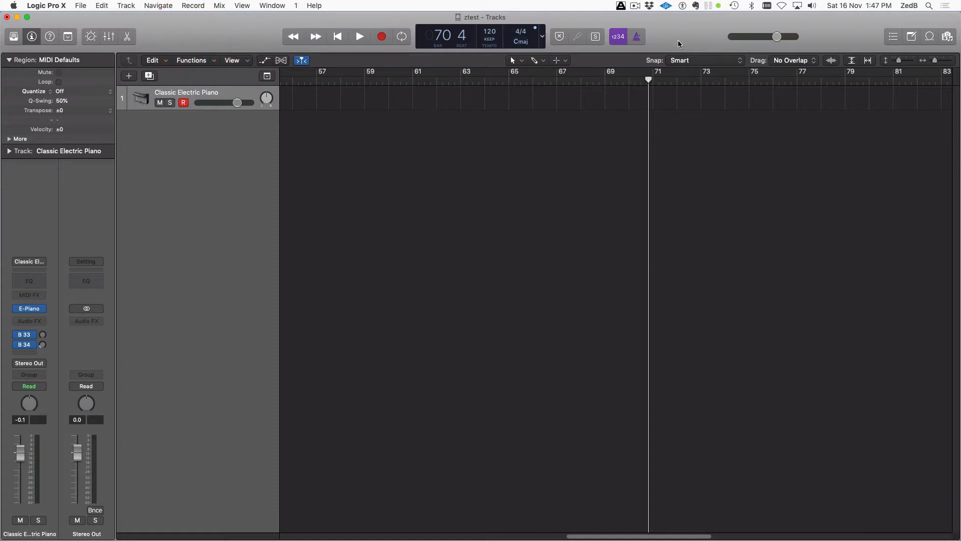
Set the LCD to a Custom display showing key signature and project end, saved as default
right_click(219, 37)
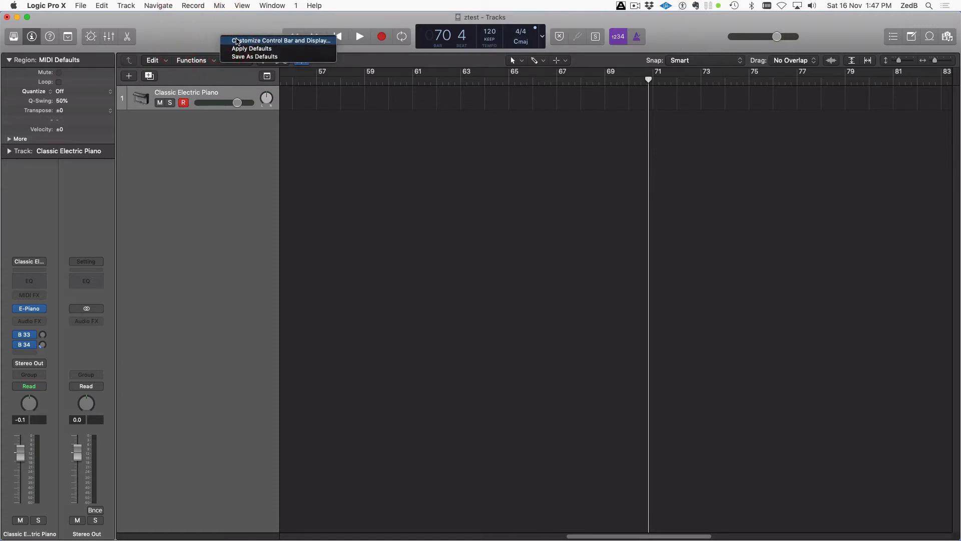
click(236, 39)
click(528, 92)
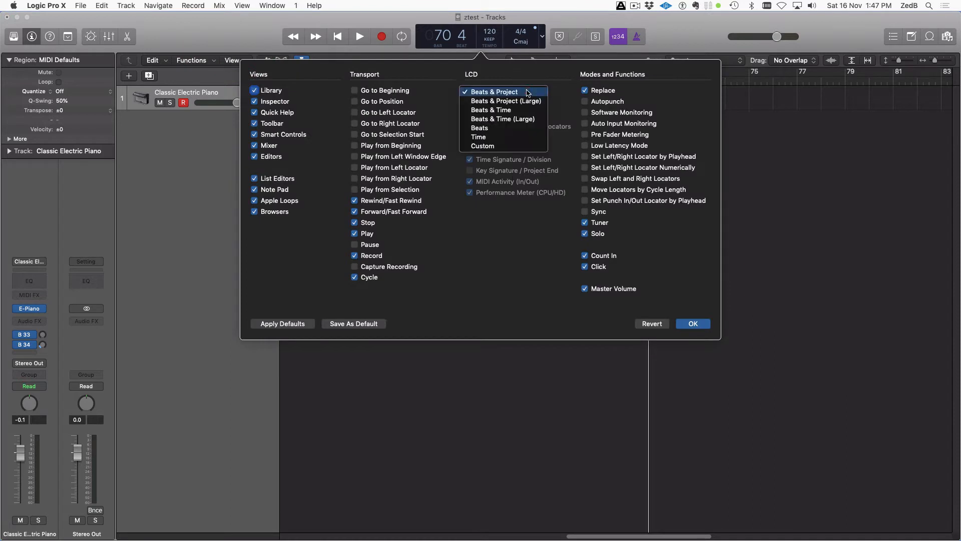
click(512, 147)
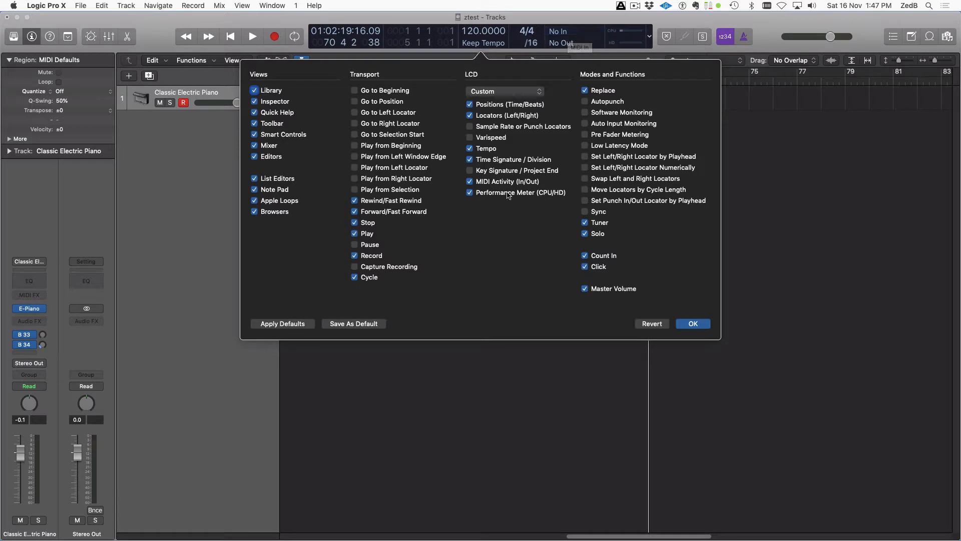
click(473, 172)
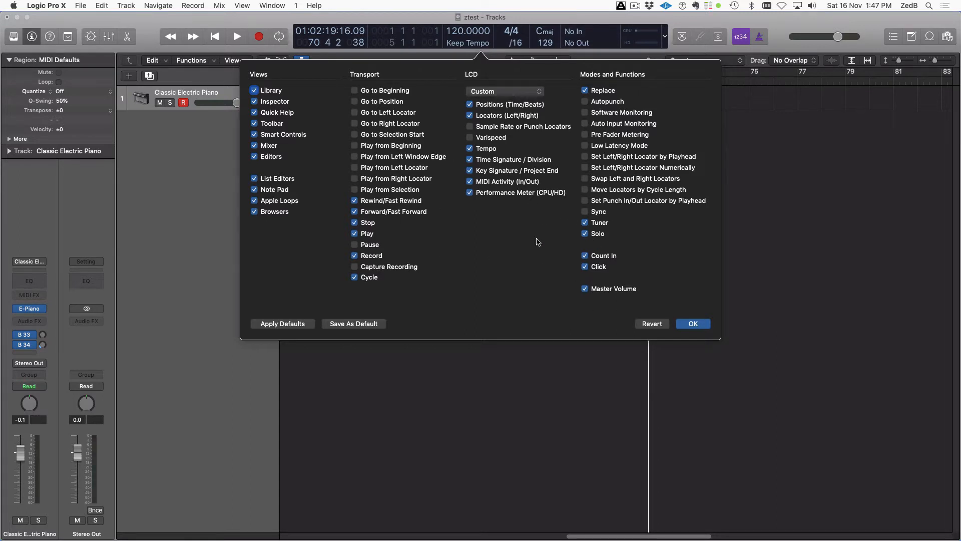
click(363, 325)
click(694, 325)
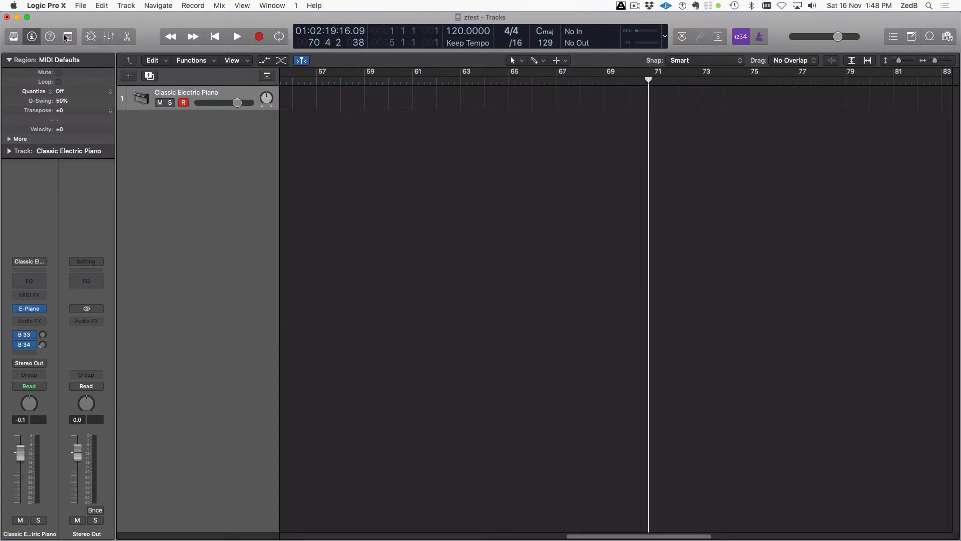
Show the toolbar and remove Track Zoom, Note Repeat and Spot Erase from it
click(68, 37)
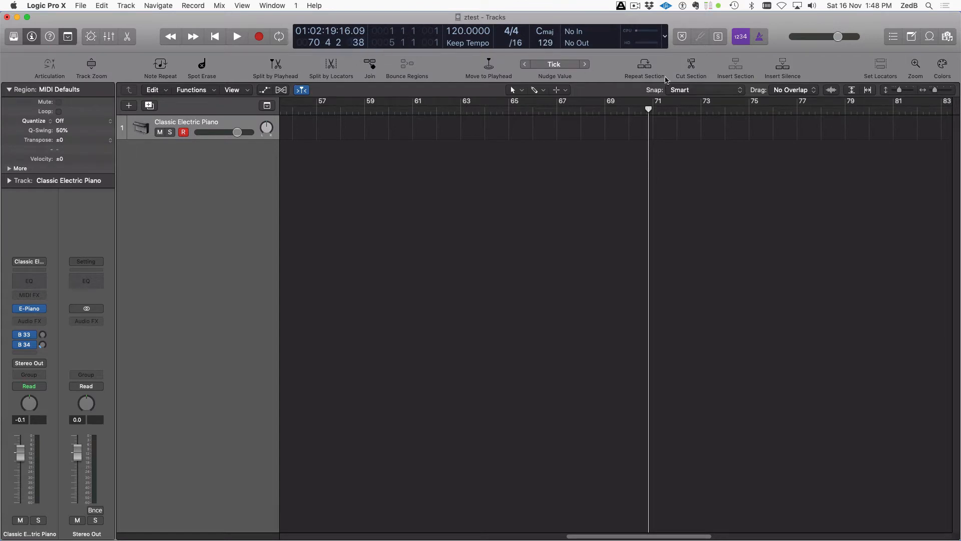
right_click(618, 66)
click(645, 64)
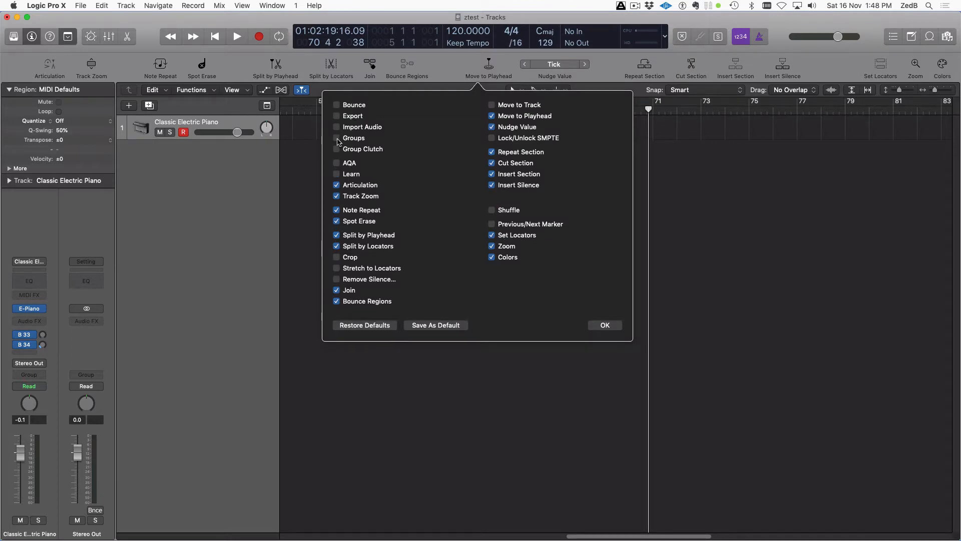
click(337, 197)
click(337, 209)
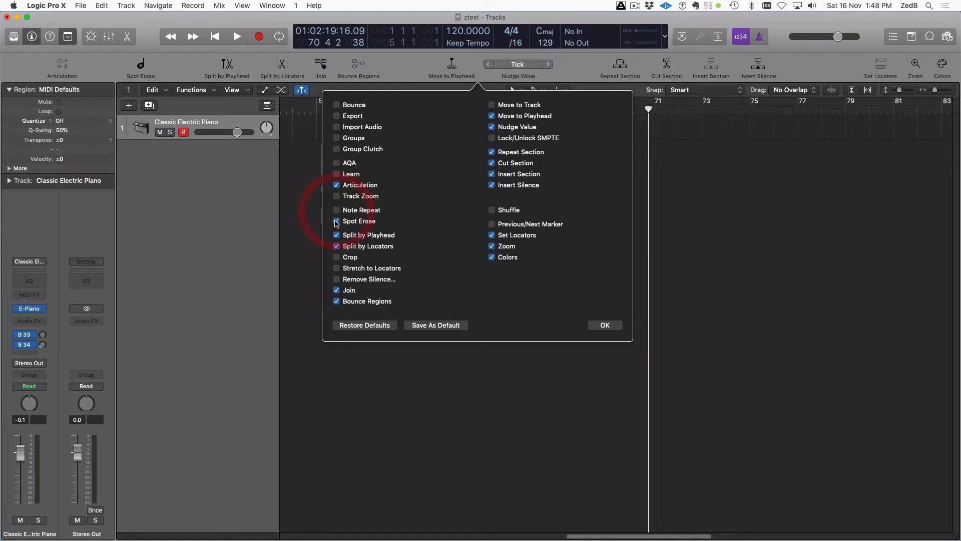
click(336, 221)
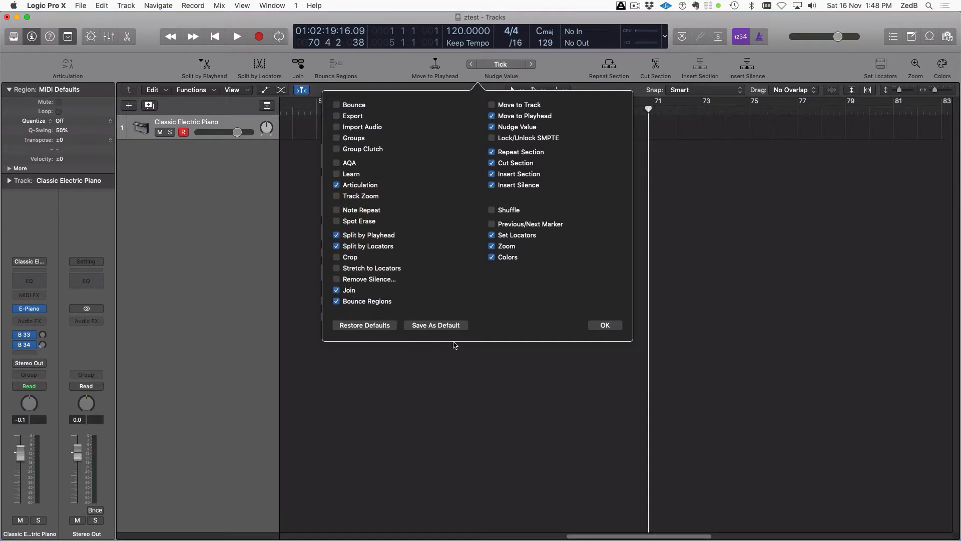
click(605, 325)
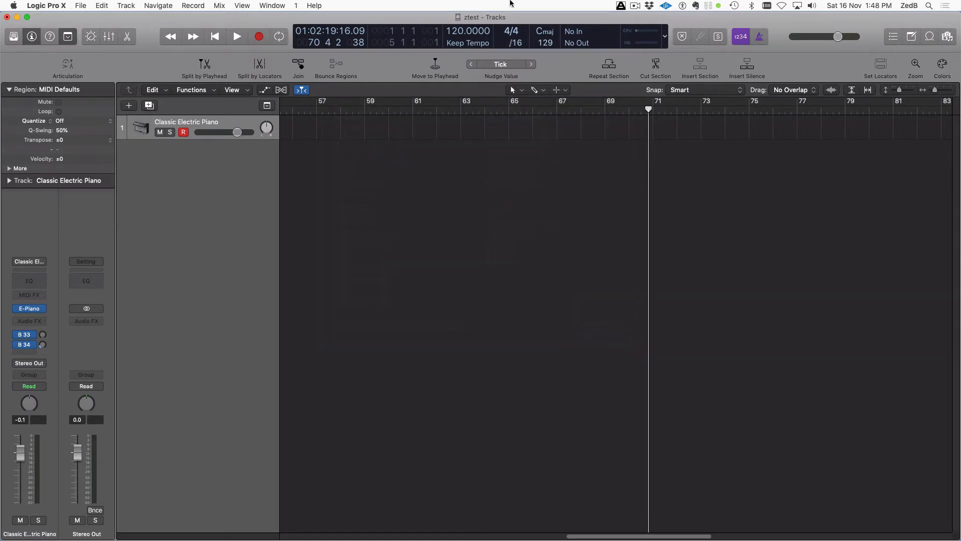
right_click(145, 63)
click(125, 53)
right_click(147, 36)
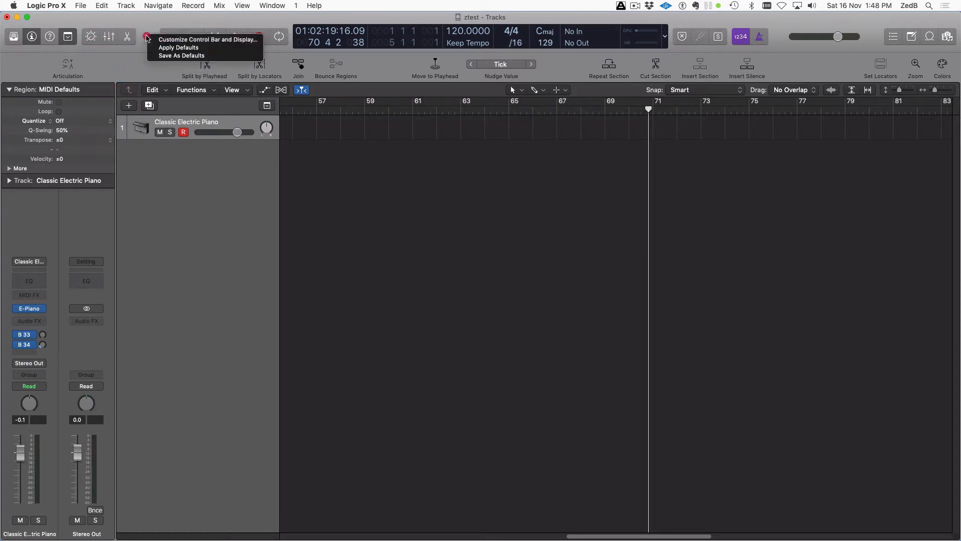
click(168, 55)
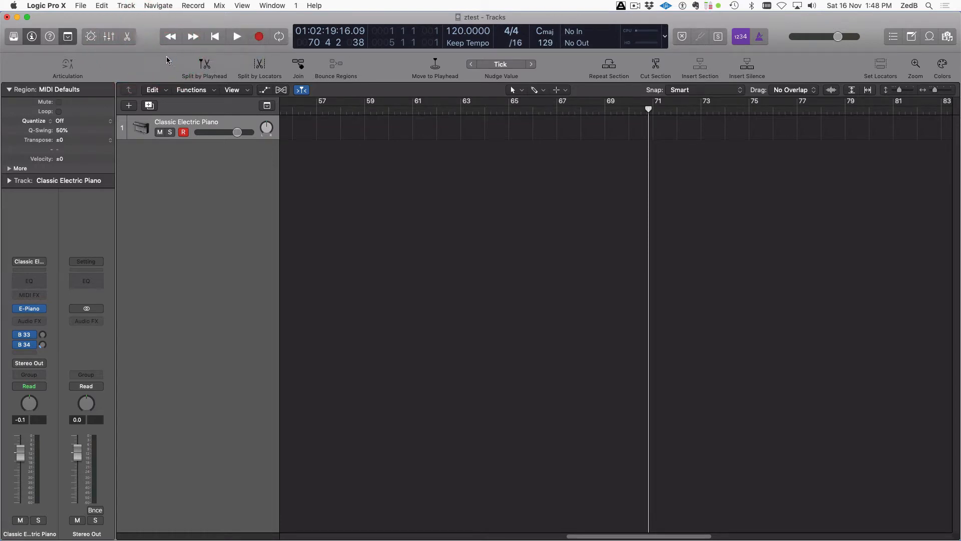
click(36, 5)
mouse_move(55, 33)
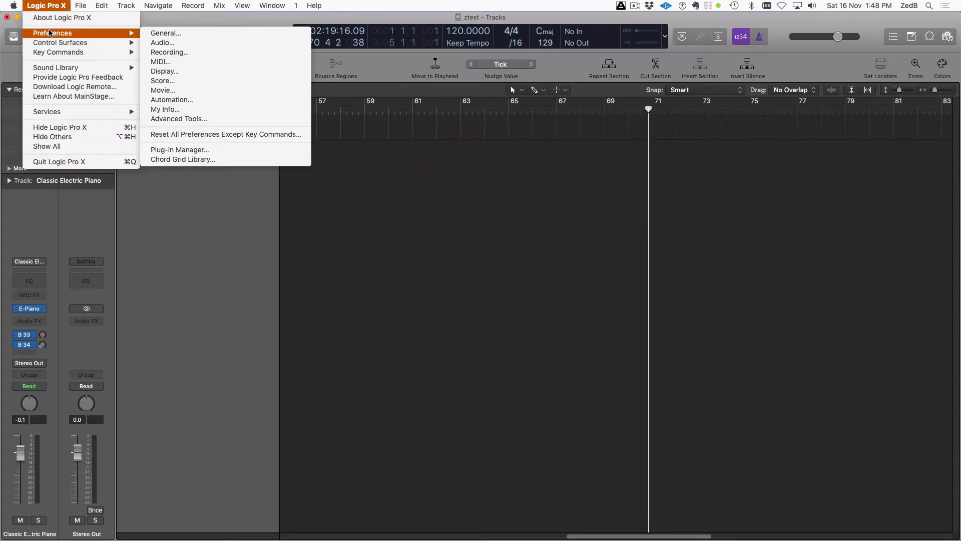
click(182, 33)
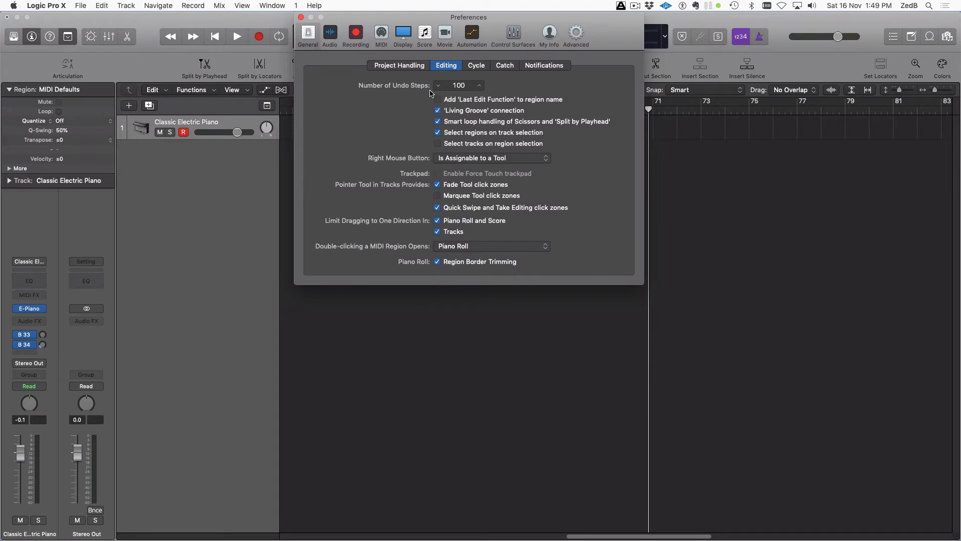
click(400, 66)
click(446, 66)
click(479, 160)
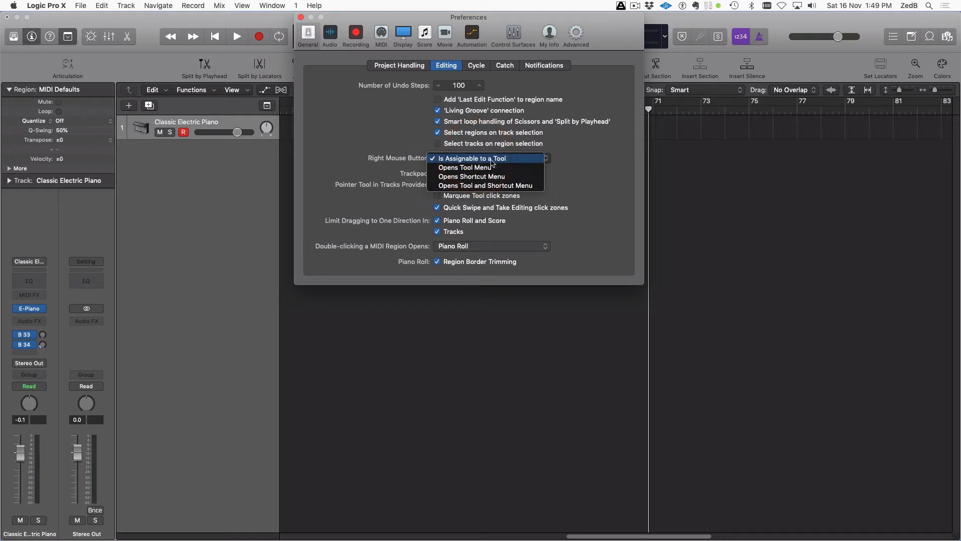
drag(589, 13, 317, 14)
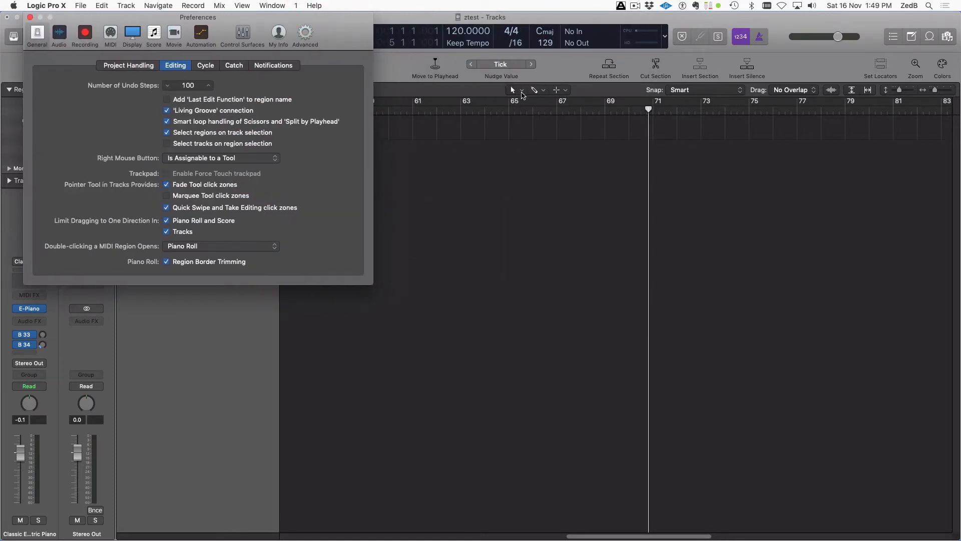
click(180, 160)
click(193, 167)
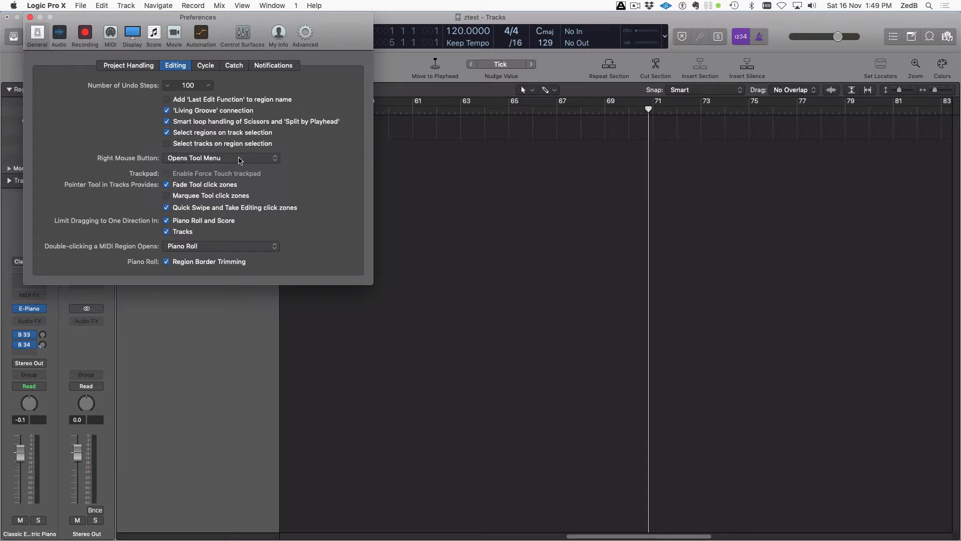
click(241, 158)
click(229, 151)
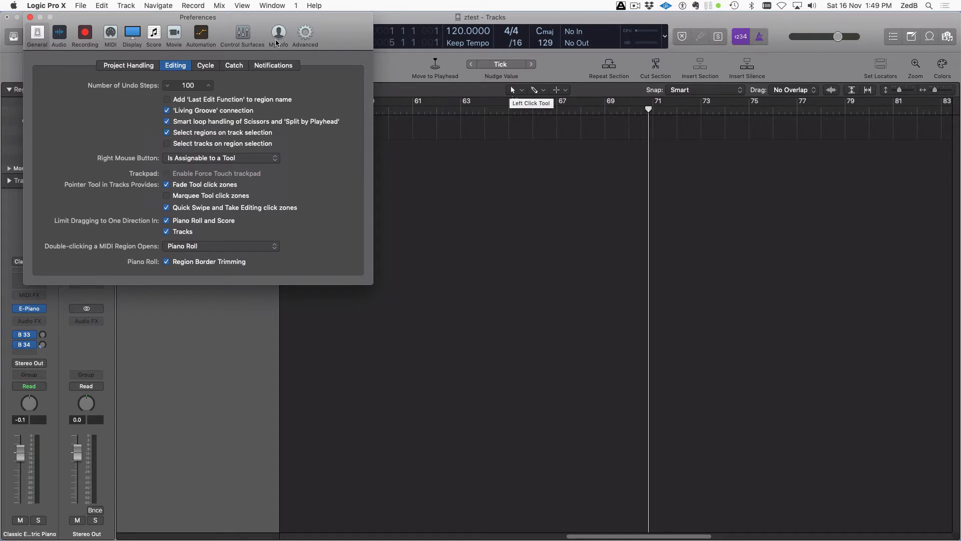
click(31, 18)
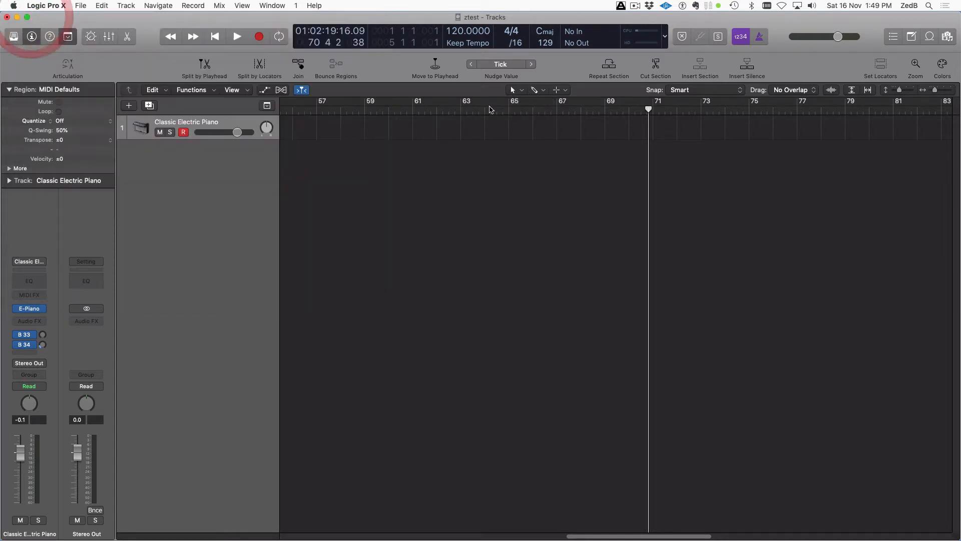
click(518, 87)
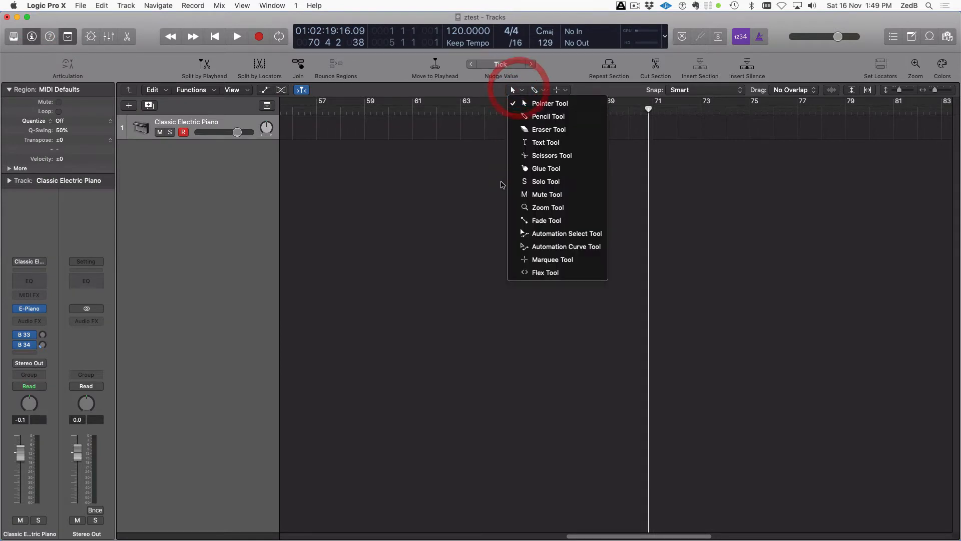
click(459, 178)
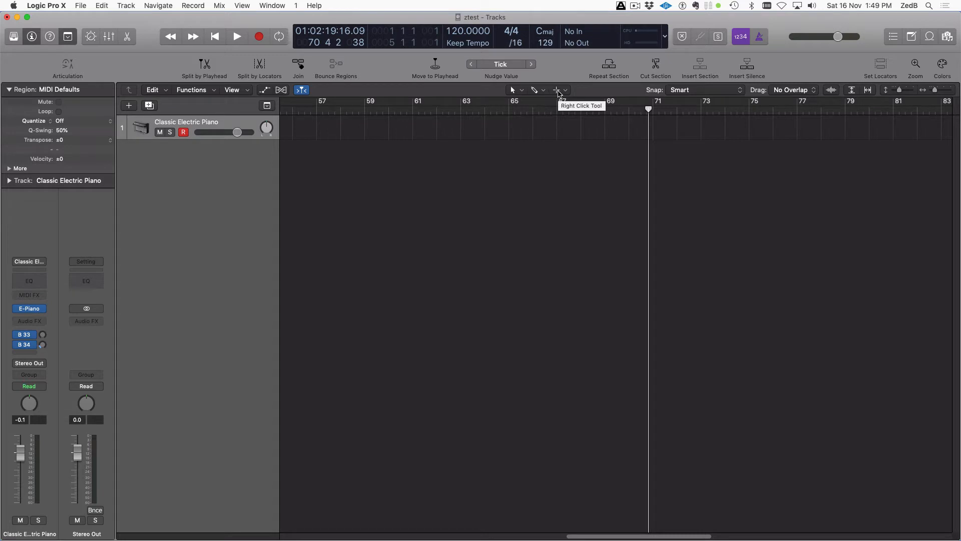
click(536, 90)
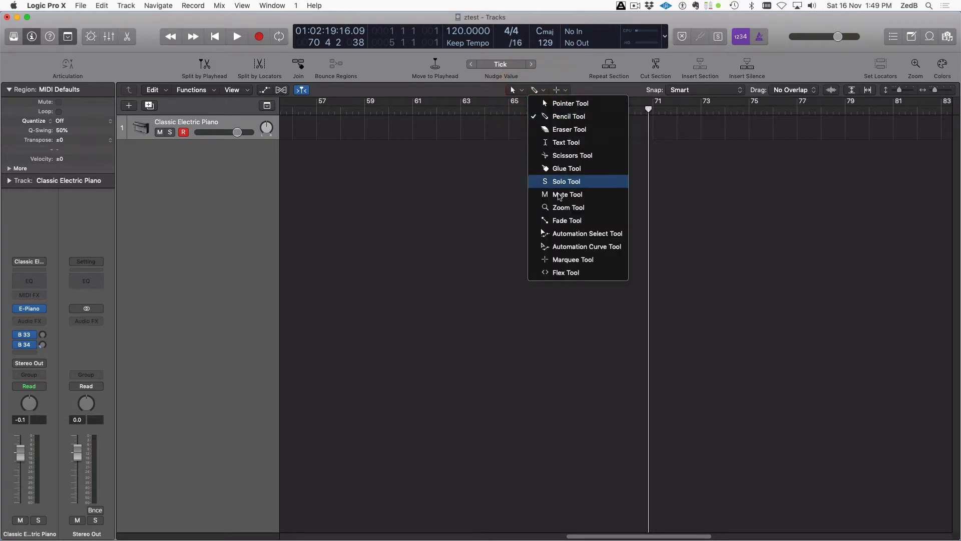
click(510, 145)
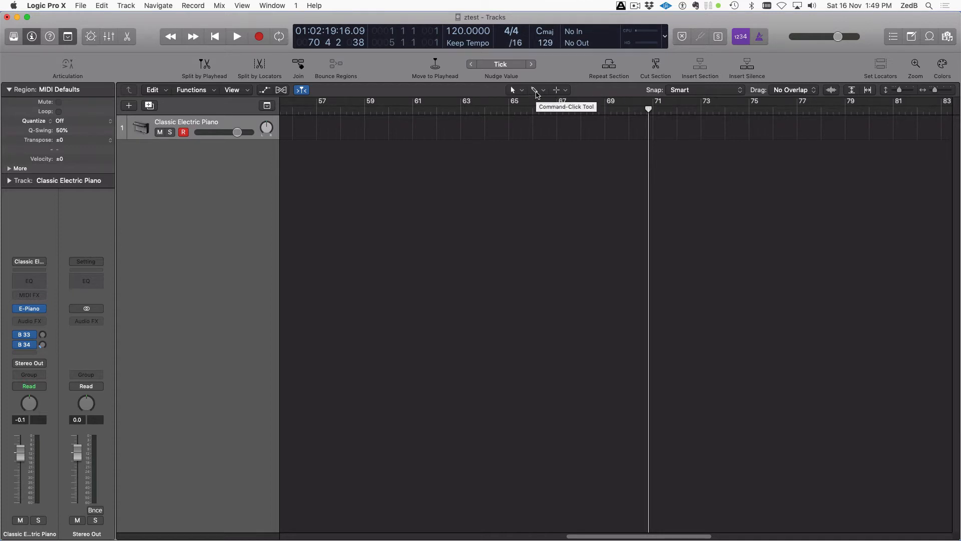
click(408, 235)
key(alt)
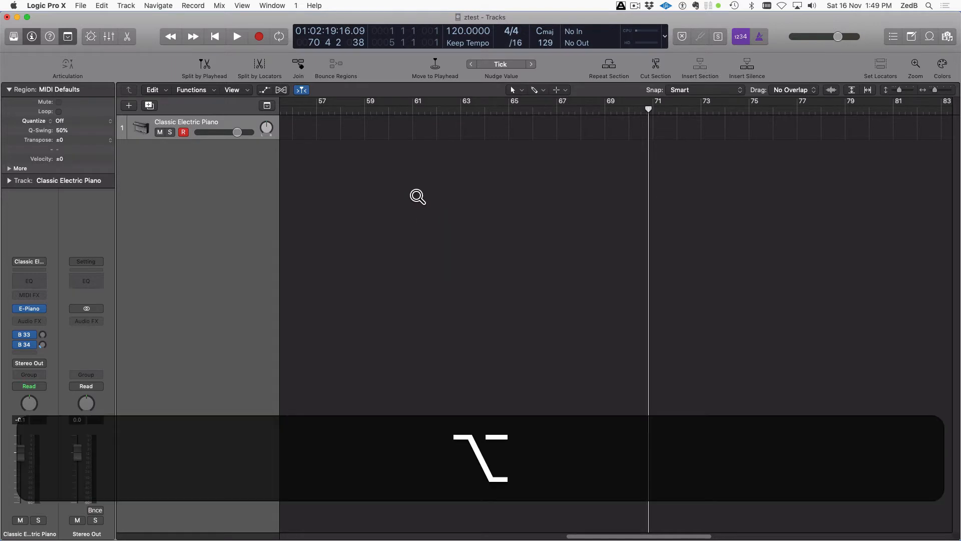
drag(383, 183, 498, 281)
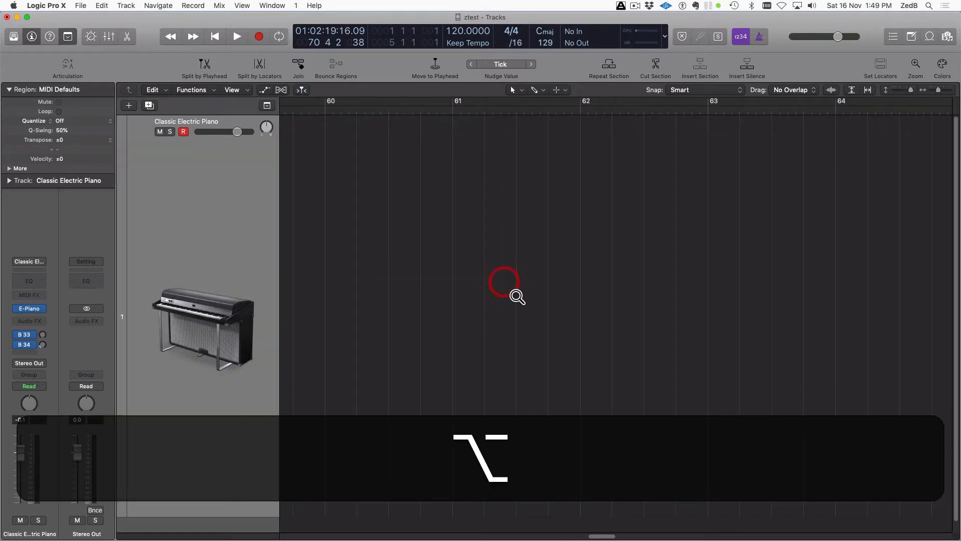
alt+click(418, 272)
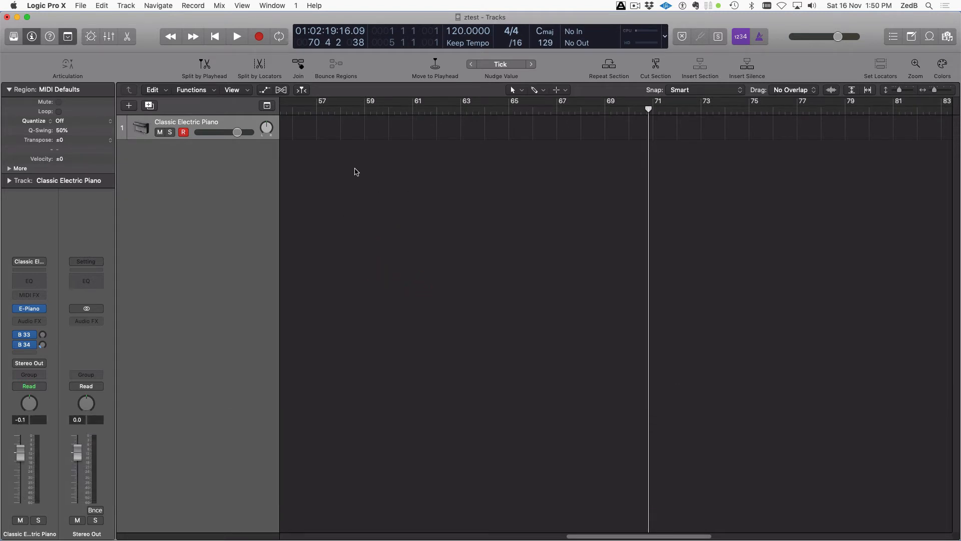
Confirm Marquee is the right-click tool and return the playhead to the project start
click(512, 92)
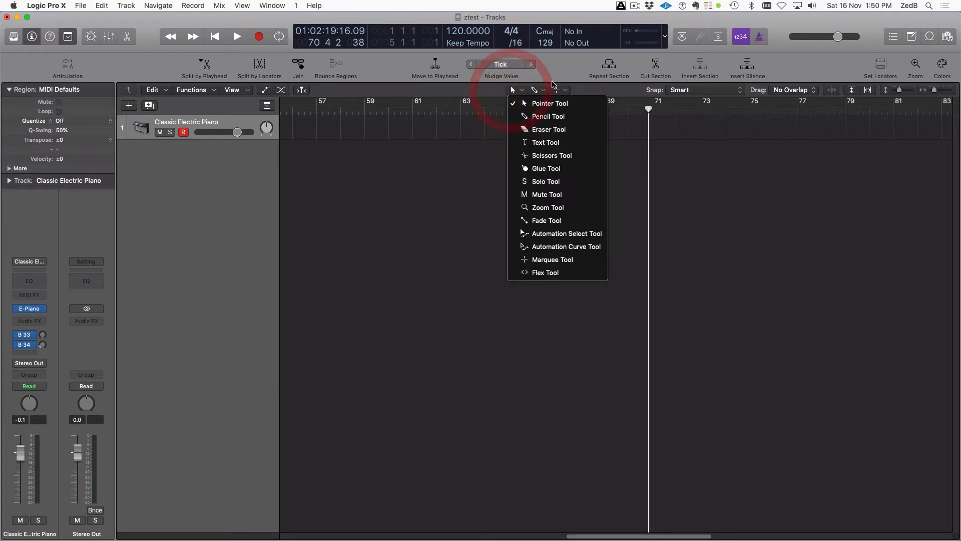
click(530, 93)
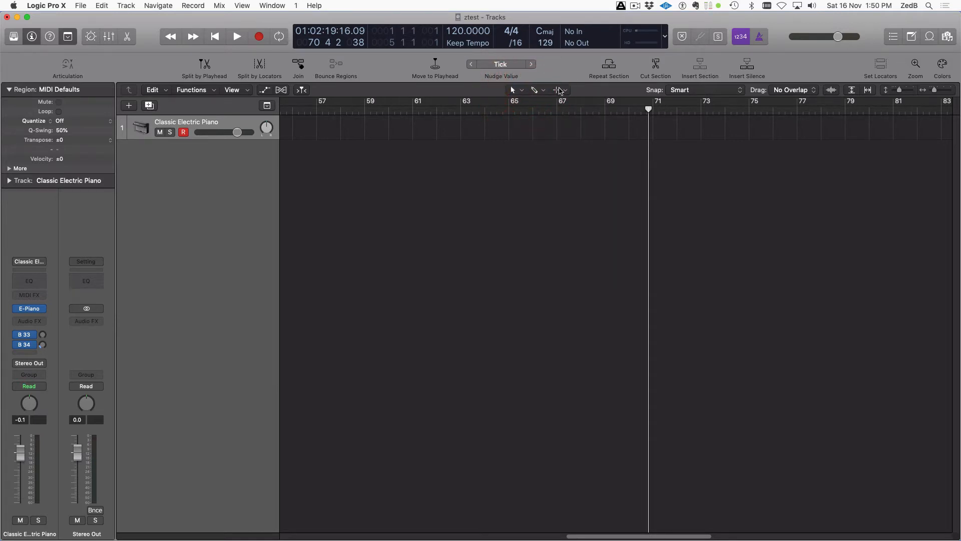
click(559, 92)
click(517, 276)
key(Return)
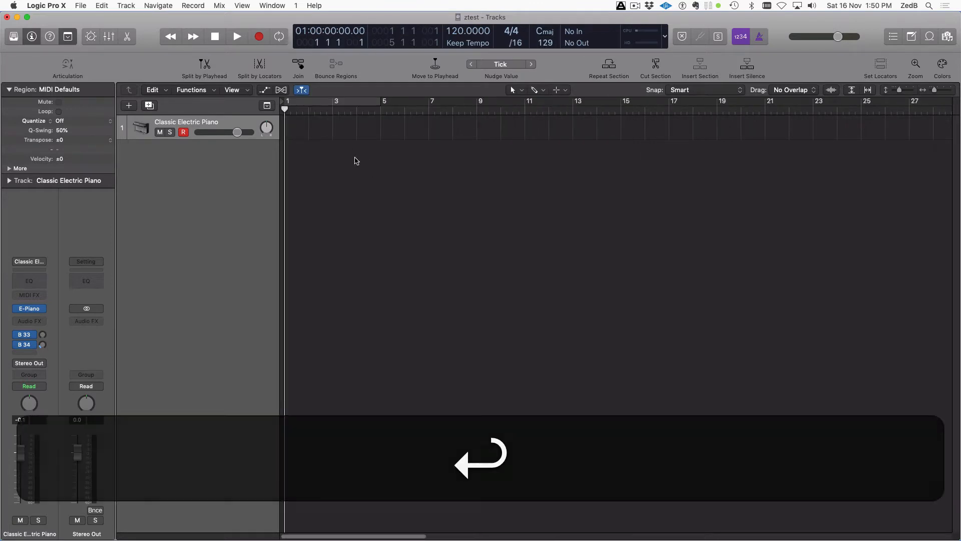
Test marquee selections over bars 2–8 and about 3–8 on the piano track, clearing each
drag(309, 131, 477, 129)
click(387, 191)
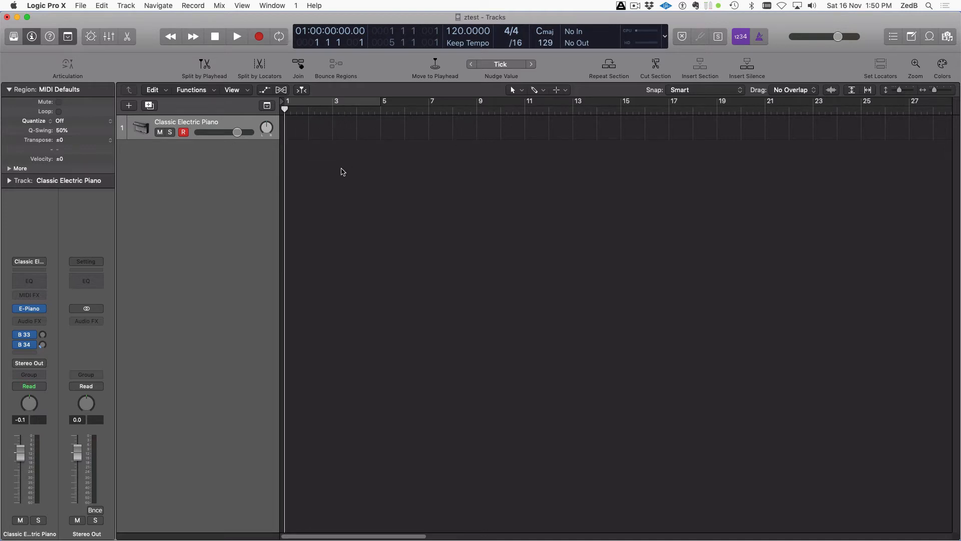
drag(341, 131, 461, 133)
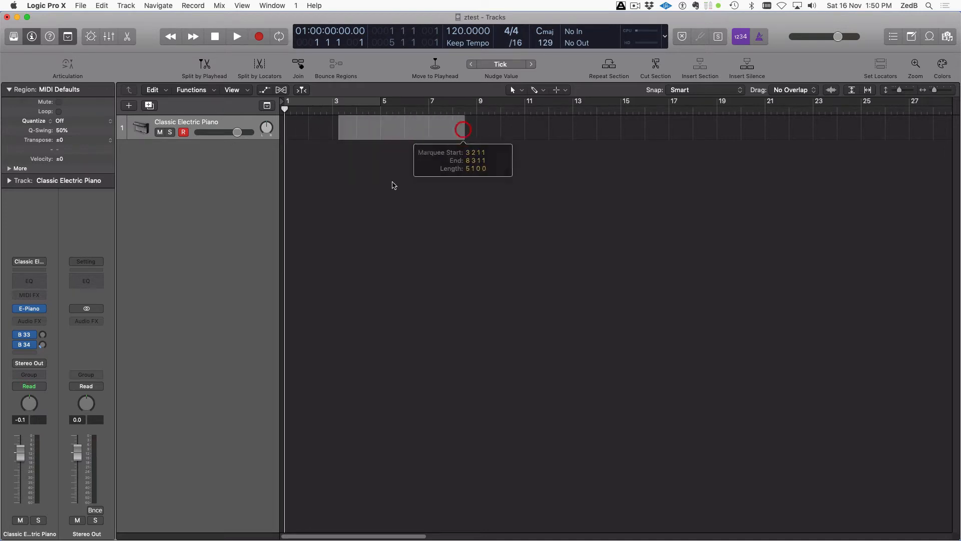
click(396, 132)
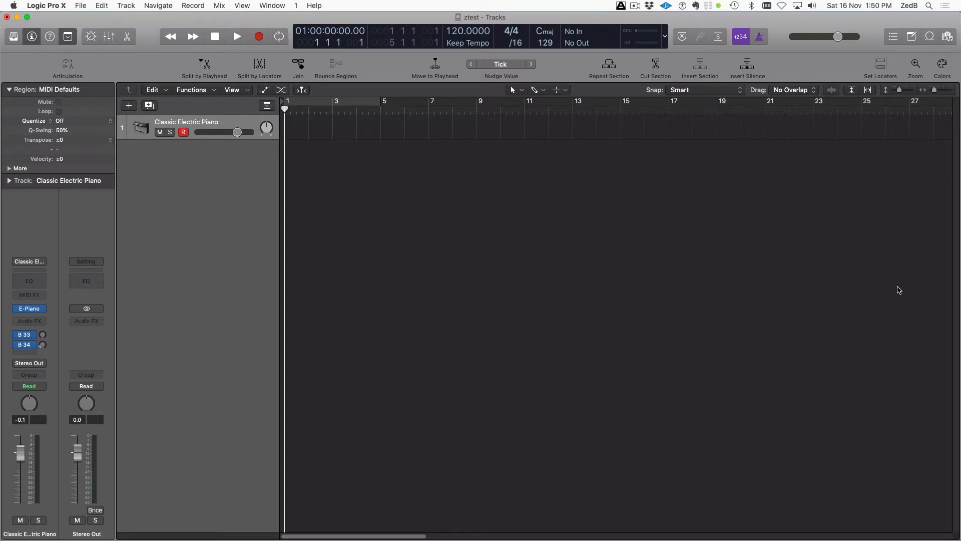
click(81, 5)
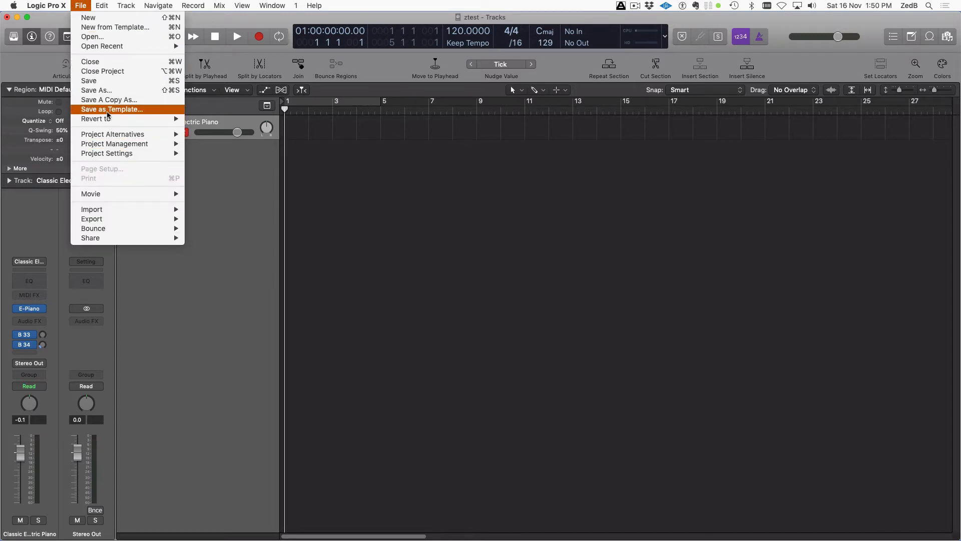
Dismiss the File menu, glance at the application menu, then bring up File > Project Settings
click(410, 241)
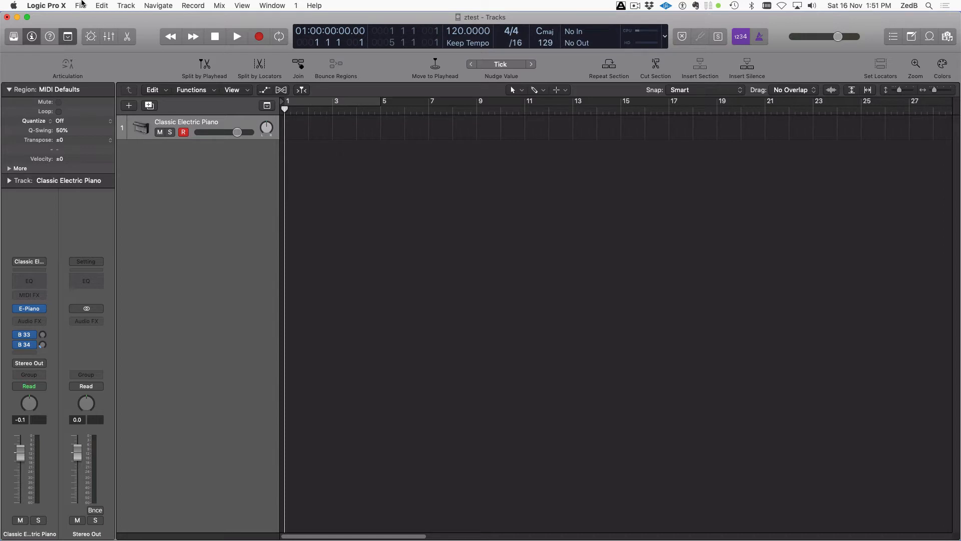
click(43, 5)
mouse_move(55, 33)
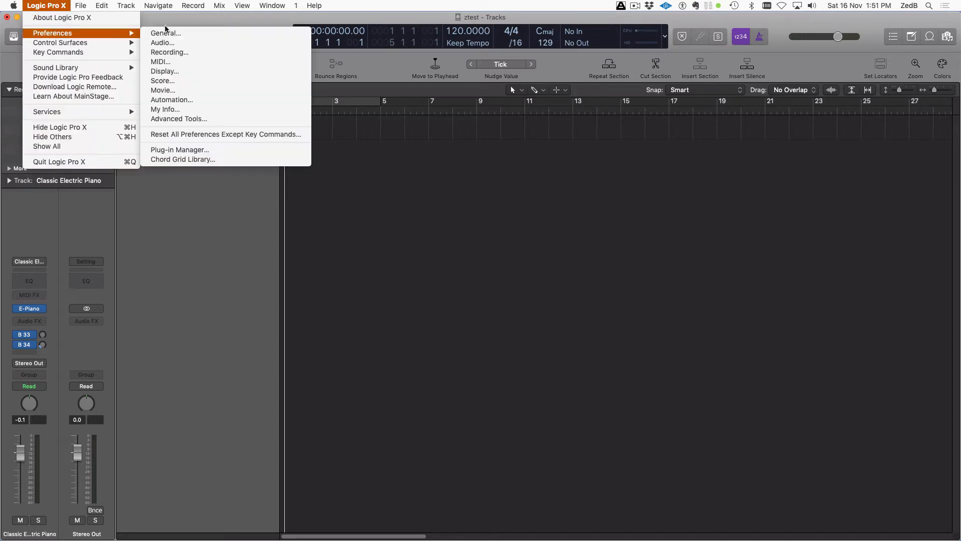
mouse_move(85, 5)
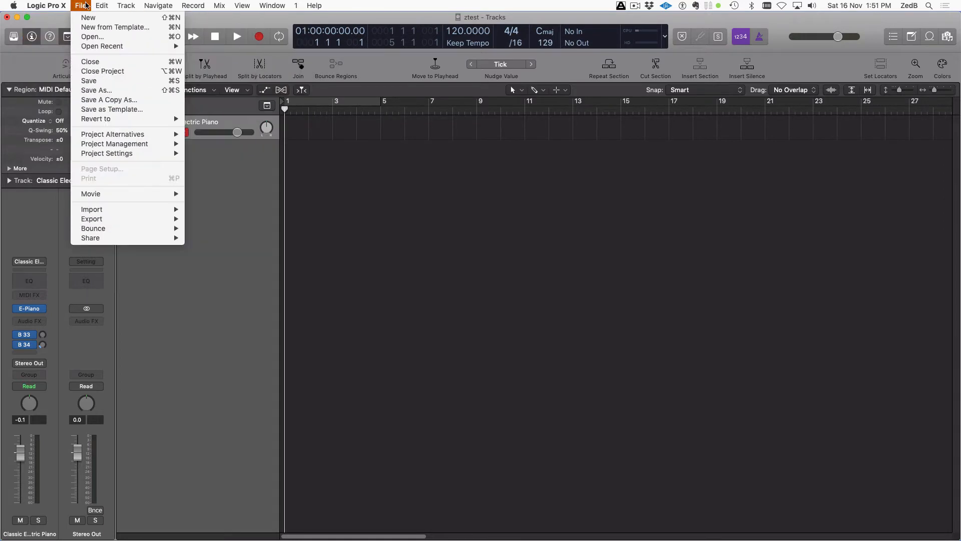
mouse_move(140, 157)
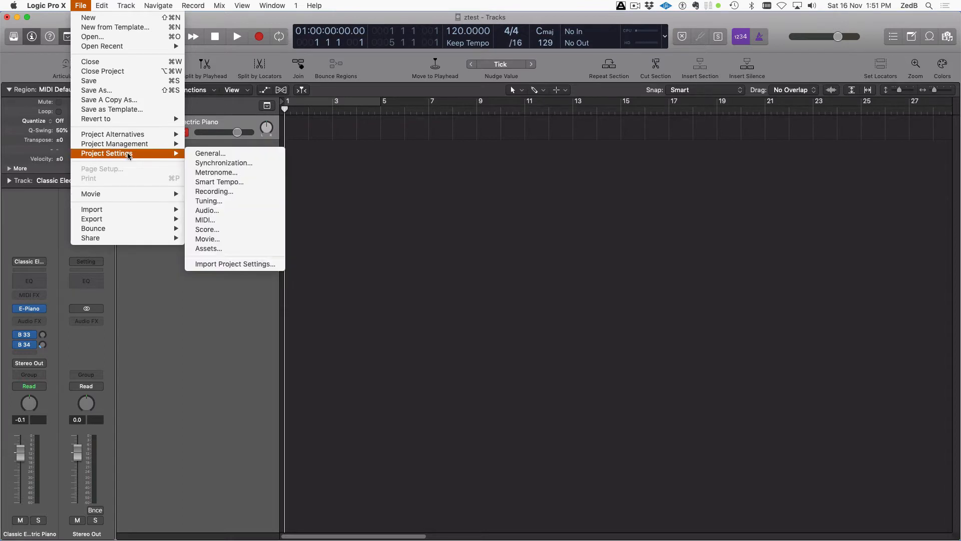
Open the General project settings and move the window to the screen centre
click(233, 153)
drag(310, 221, 309, 13)
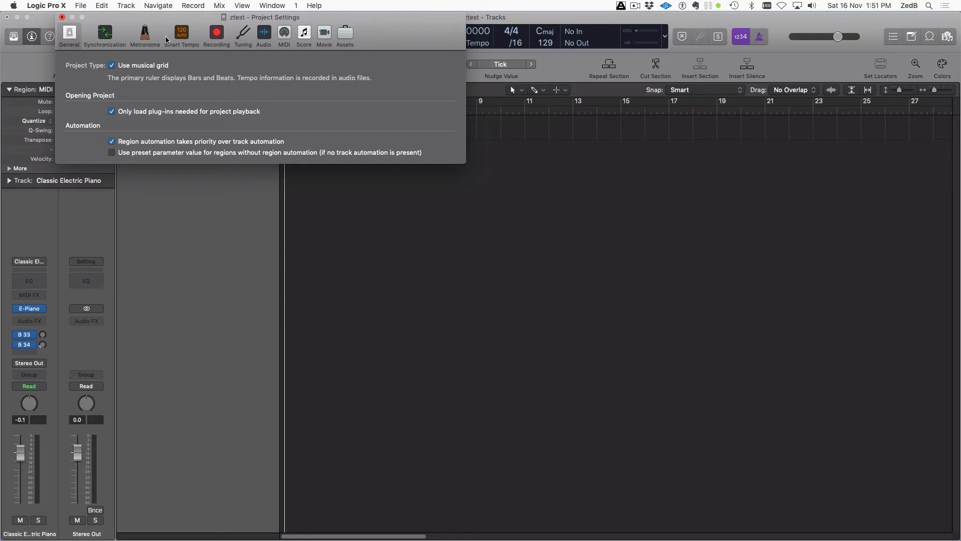
drag(175, 21, 243, 21)
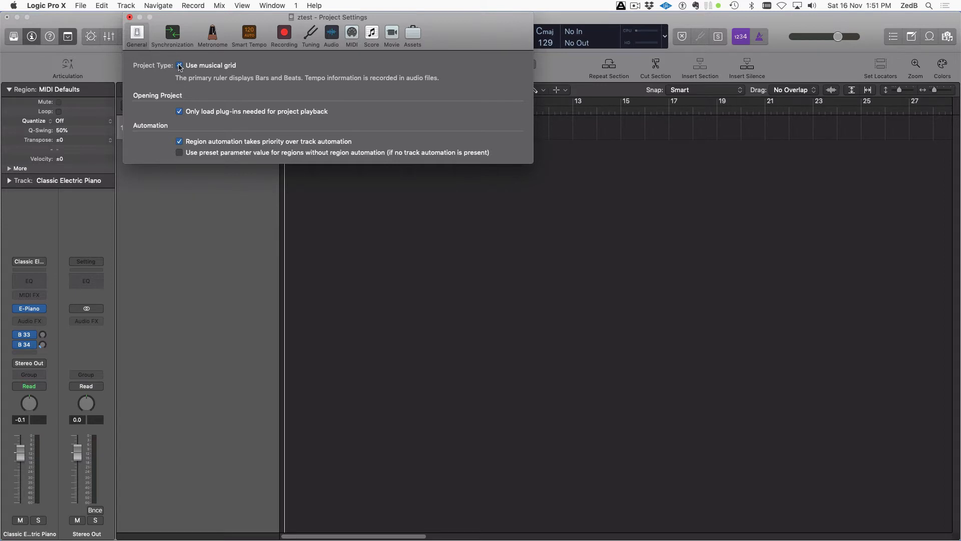
drag(200, 19, 480, 187)
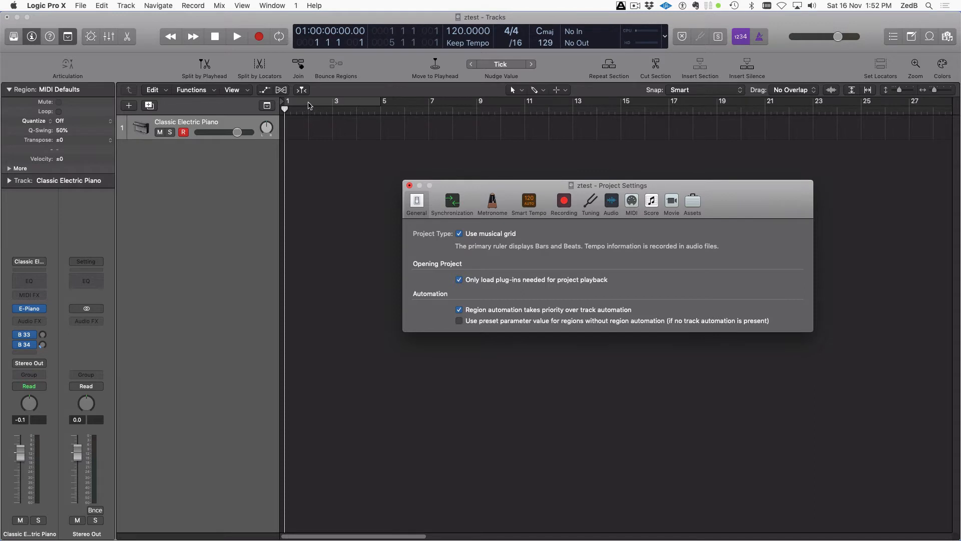
Turn Use musical grid off, then back on so the ruler shows bars and beats
click(460, 234)
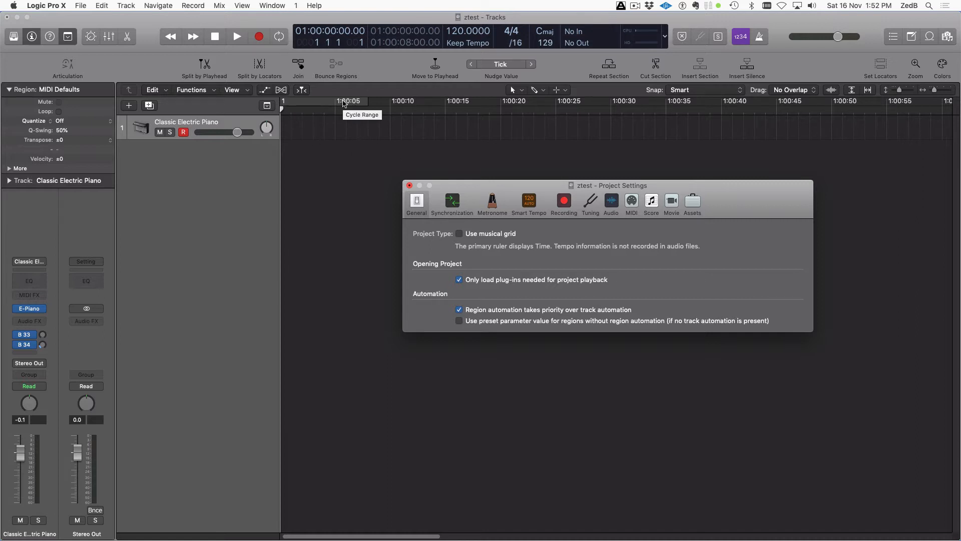
drag(471, 191, 409, 145)
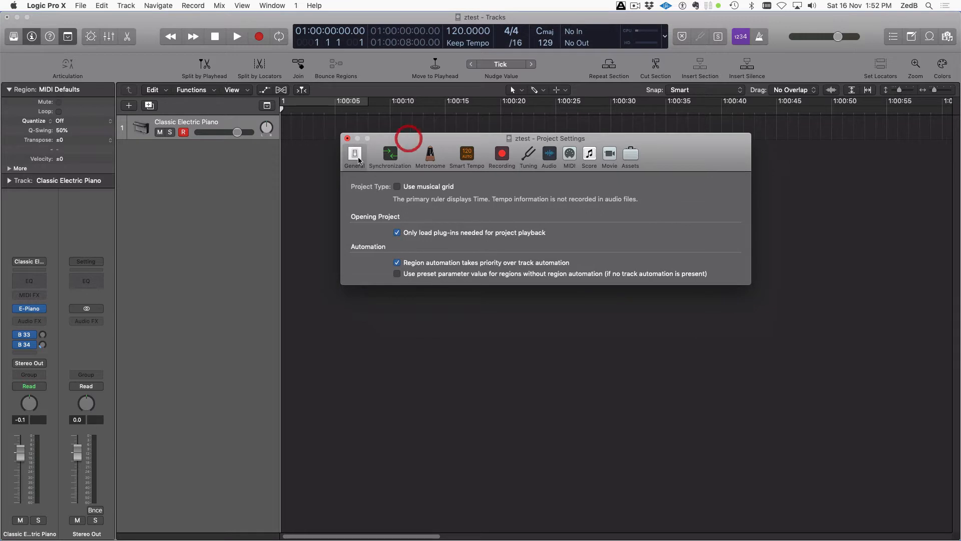
click(398, 187)
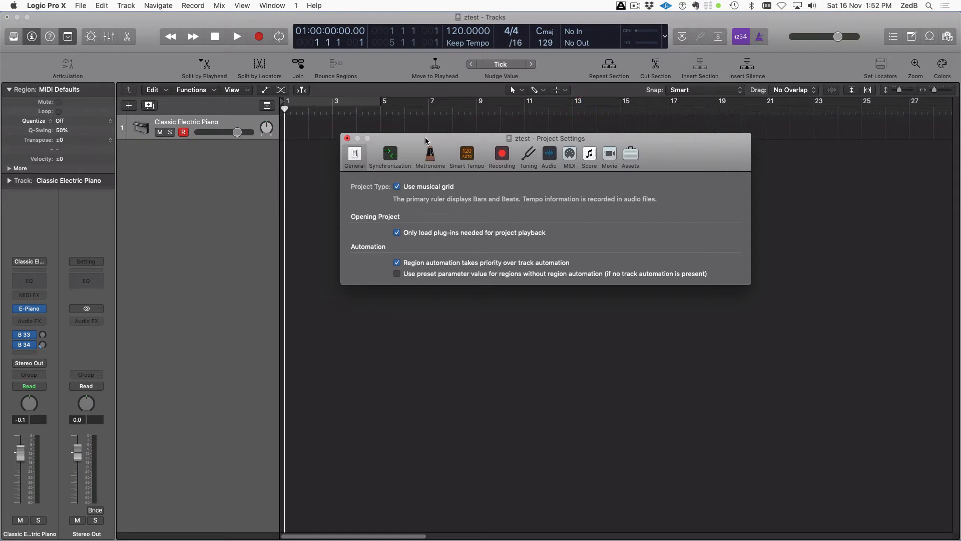
drag(425, 138, 579, 113)
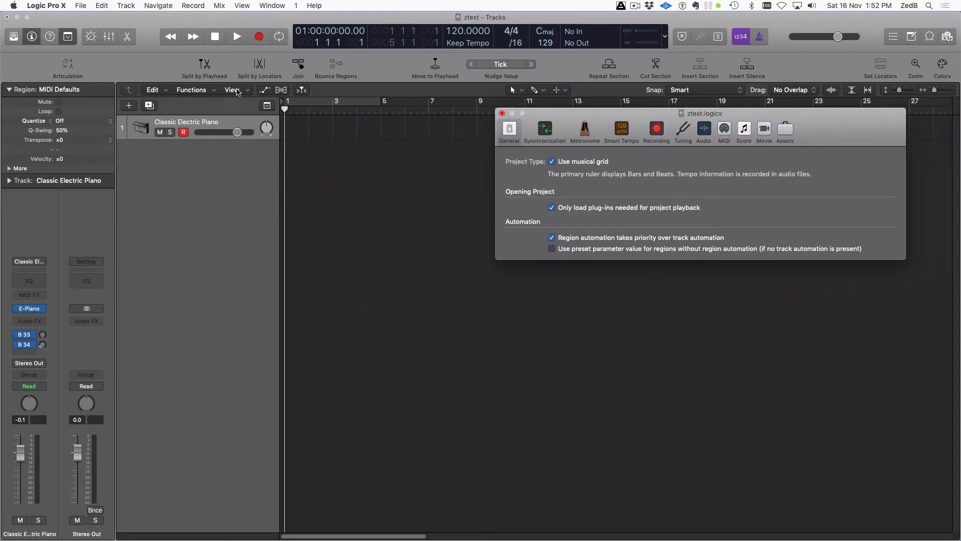
Show the Secondary Ruler, compare rulers by toggling Use musical grid, then open Synchronization settings
click(236, 92)
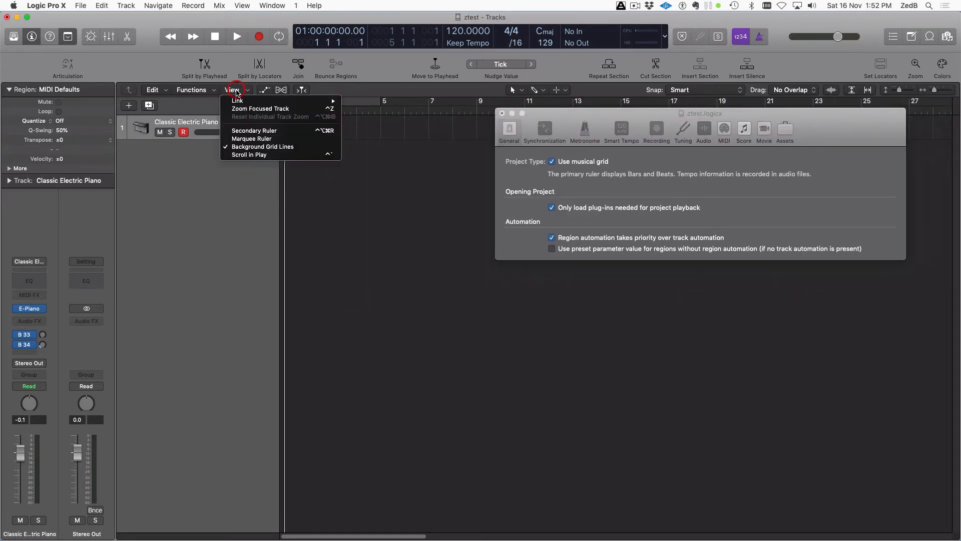
click(251, 131)
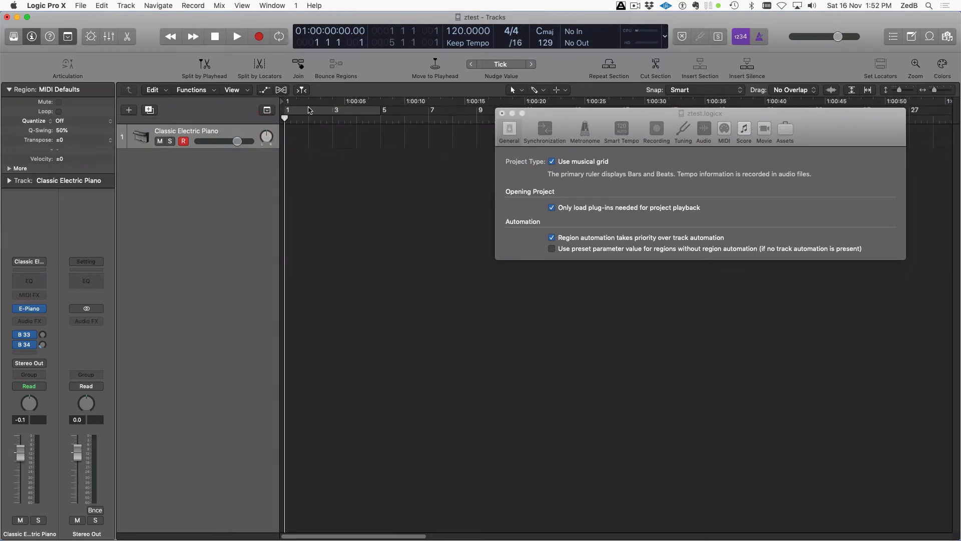
click(556, 163)
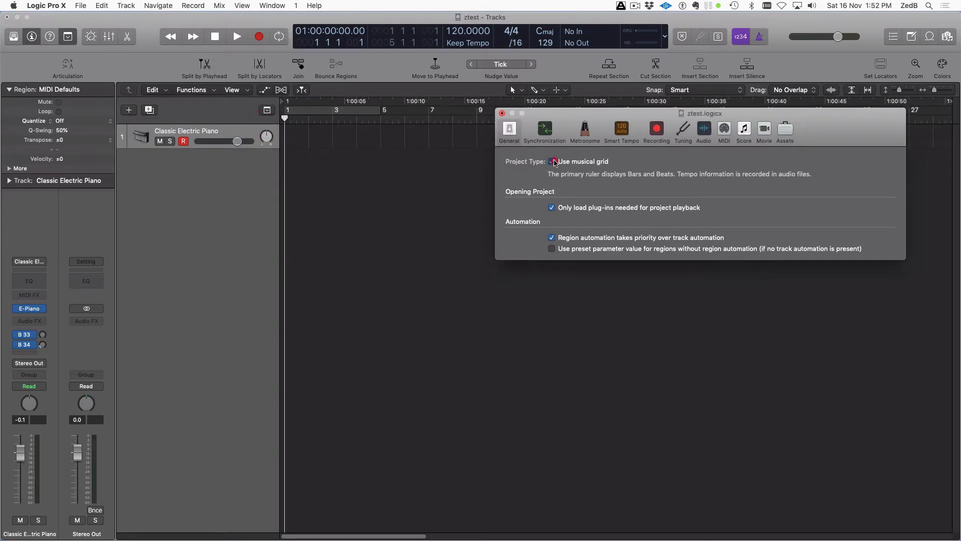
click(552, 163)
click(553, 163)
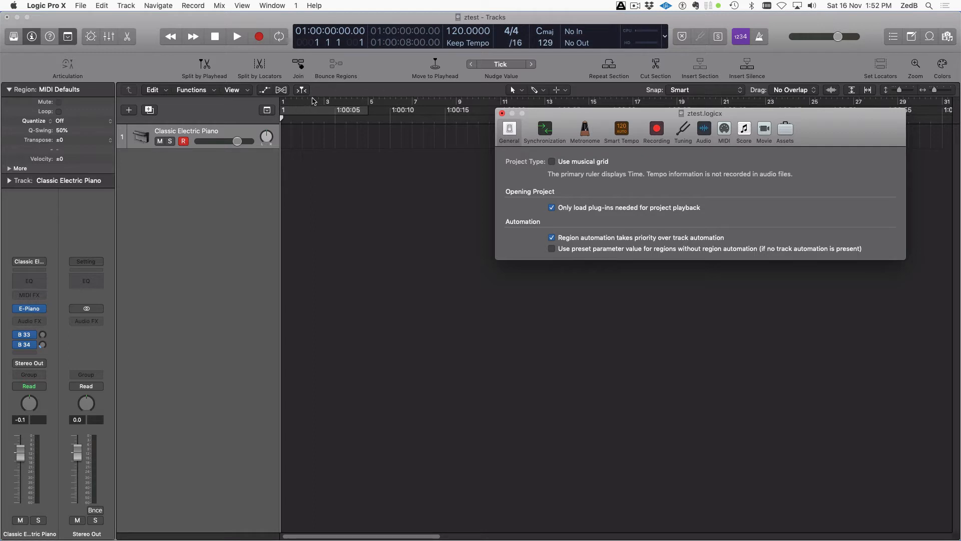
click(552, 161)
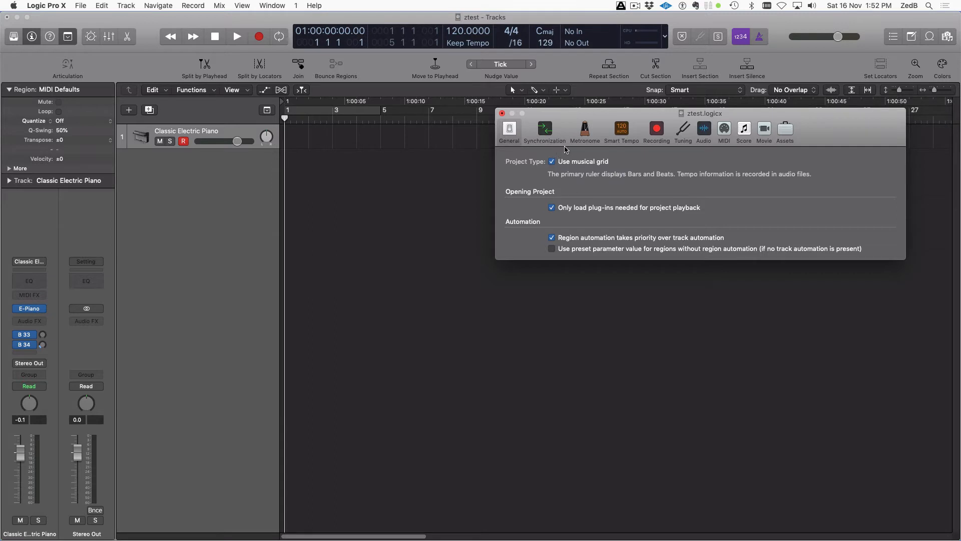
click(545, 129)
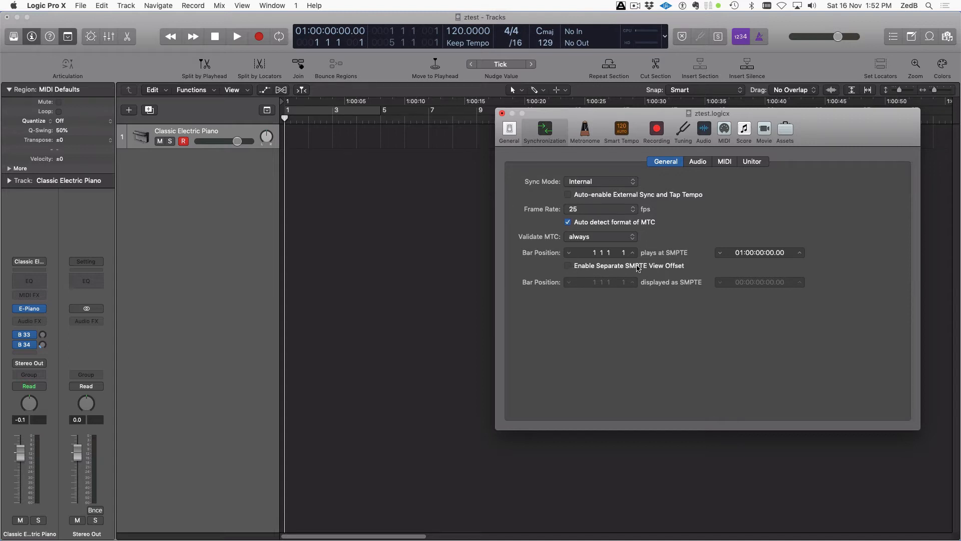
Enable the separate SMPTE view offset, then return to the General settings pane
click(569, 268)
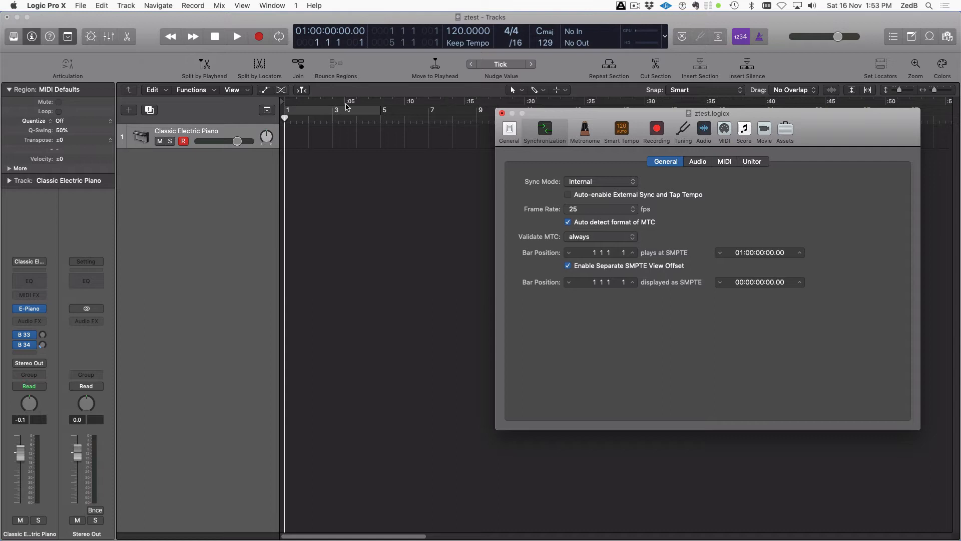
click(569, 267)
click(569, 267)
drag(573, 109, 451, 182)
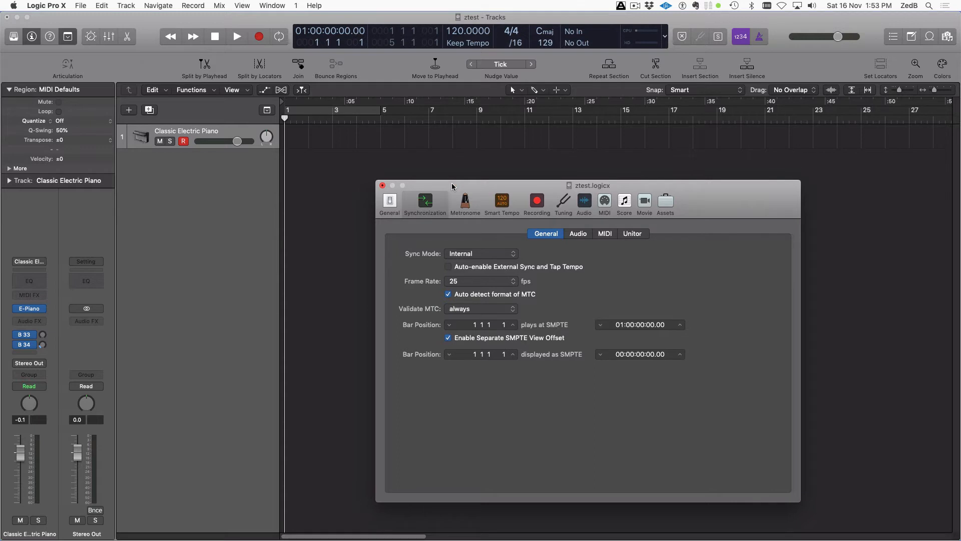
click(389, 201)
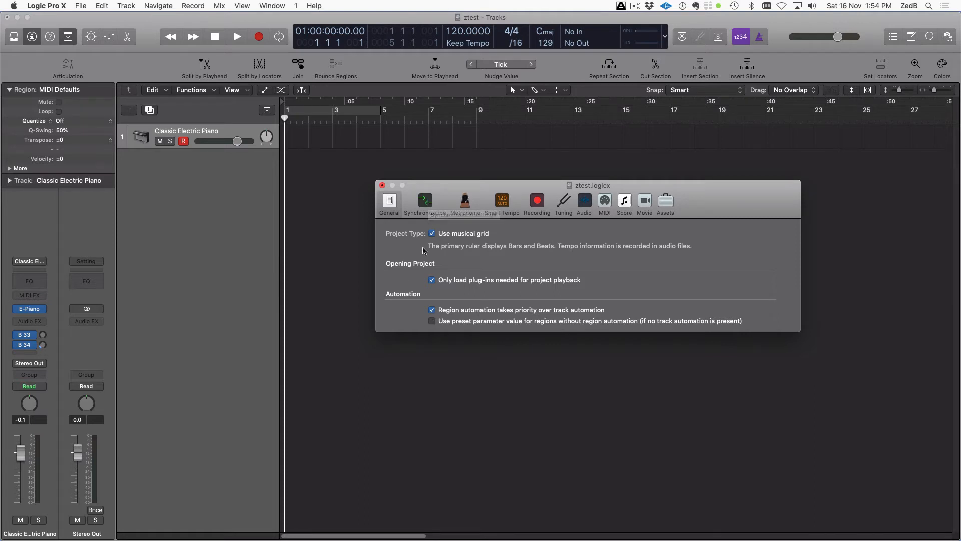
Reopen Synchronization with the separate SMPTE view offset still enabled
click(425, 201)
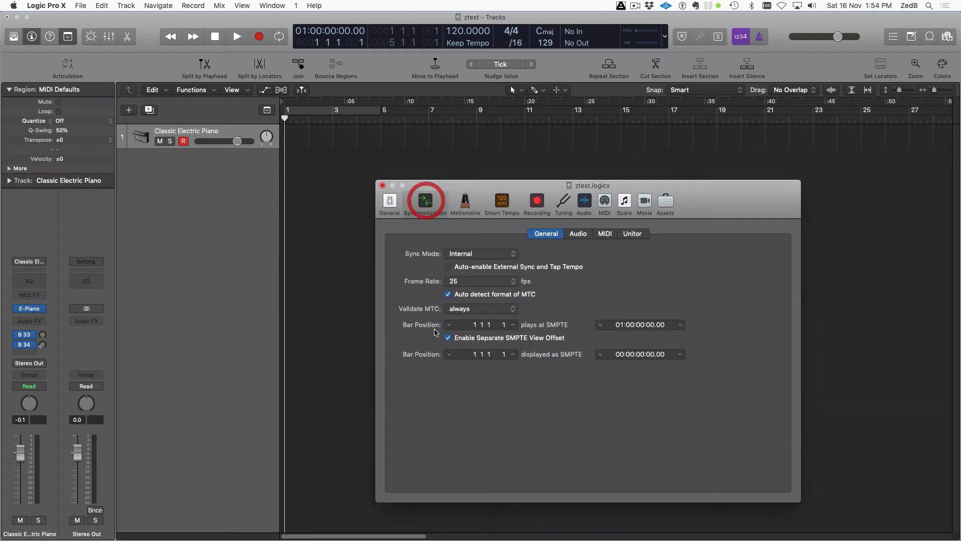
click(448, 338)
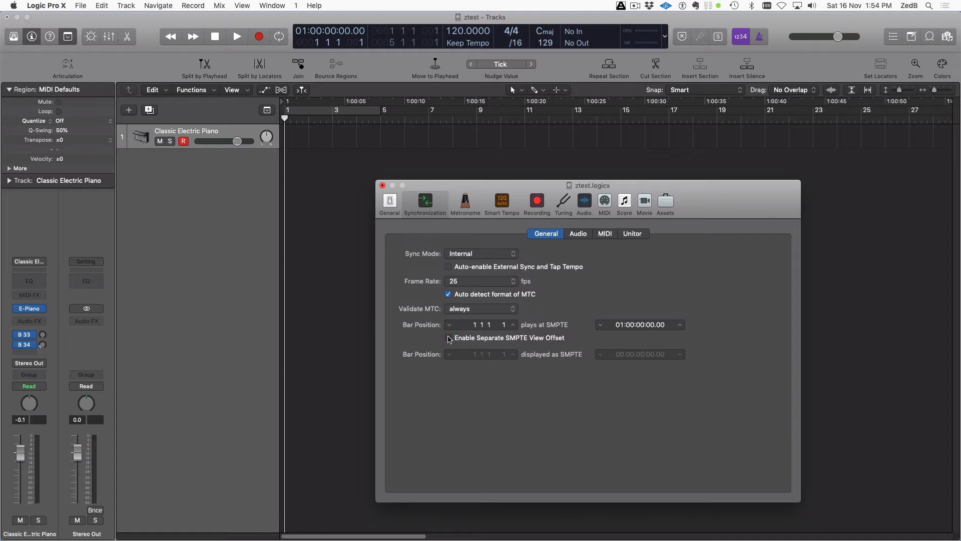
click(448, 338)
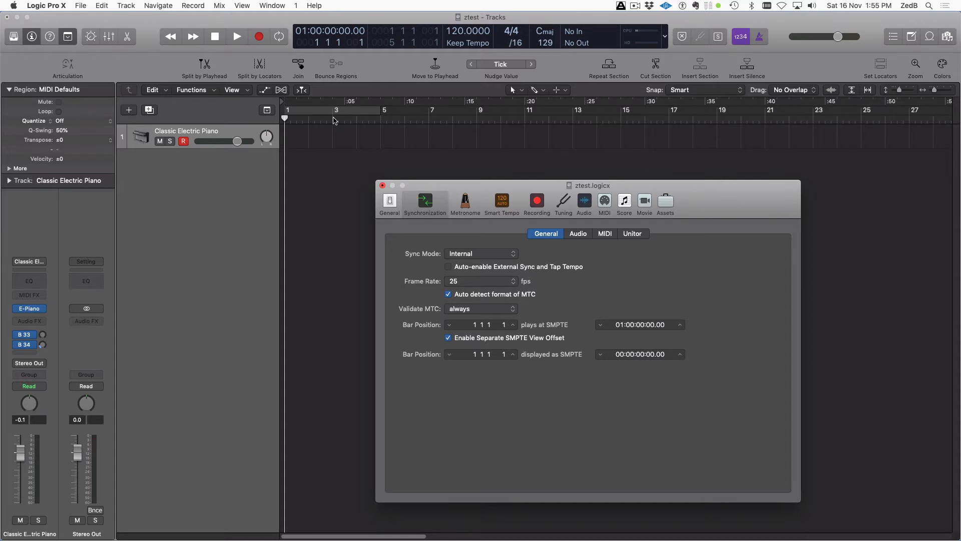
Step the SMPTE offset bar position up to 3 1 1 1, then back to 1 1 1 1
click(513, 354)
click(513, 354)
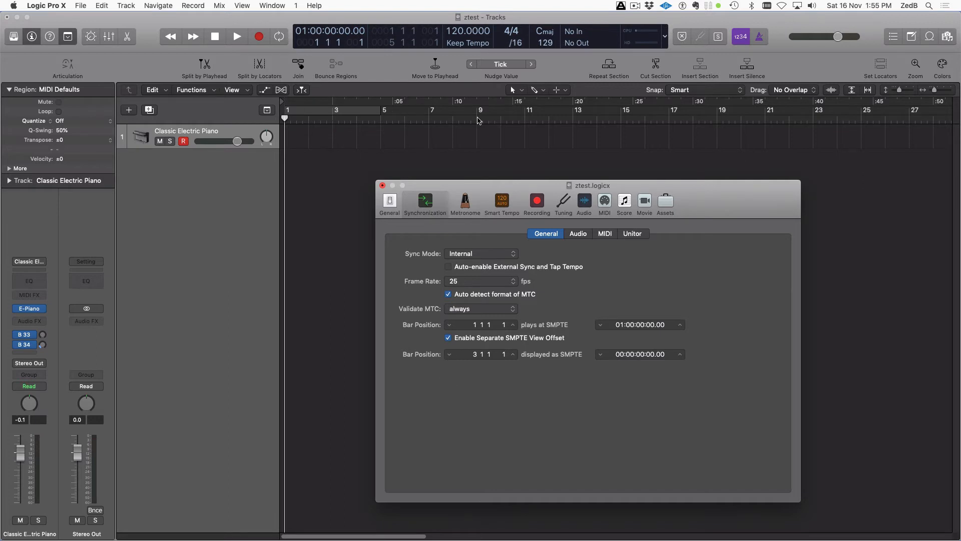
click(449, 354)
click(449, 354)
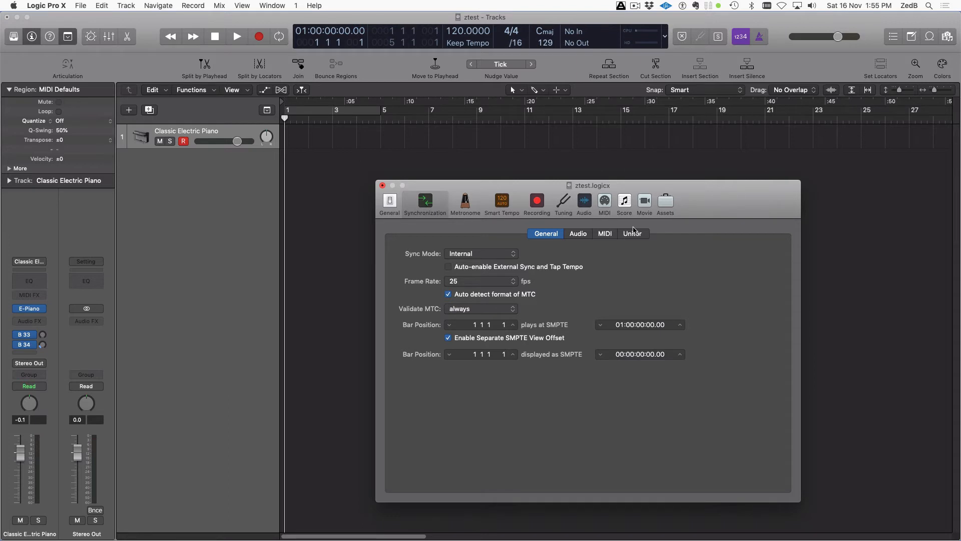
Review the Audio and MIDI sync tabs, including MIDI sync destinations and clock mode
click(579, 237)
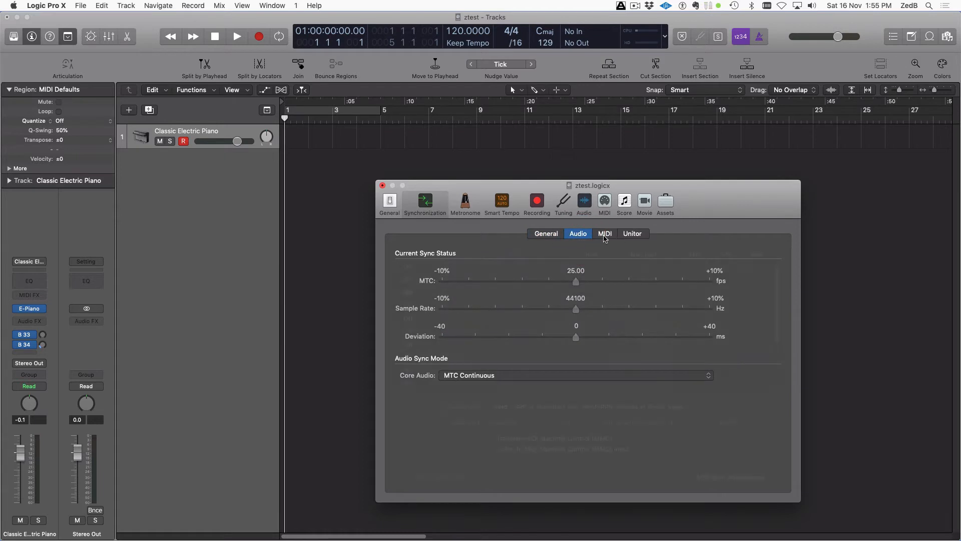
click(605, 238)
click(582, 236)
click(606, 234)
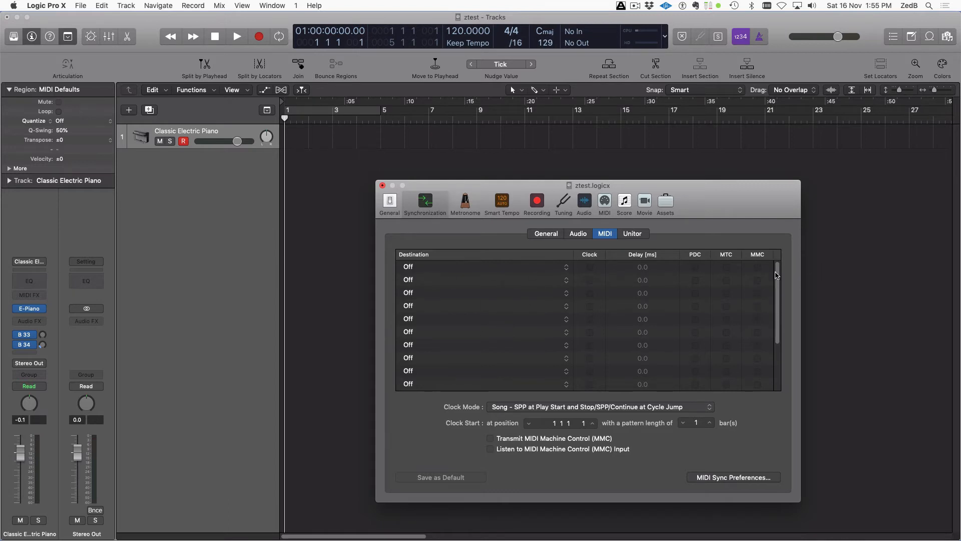
mouse_move(777, 275)
mouse_down()
mouse_move(781, 348)
mouse_move(772, 261)
mouse_move(786, 351)
mouse_up()
click(756, 347)
scroll(620, 318, up, 3)
Look through the Audio, MIDI and Unitor sync tabs again, then bring up Metronome settings
click(582, 236)
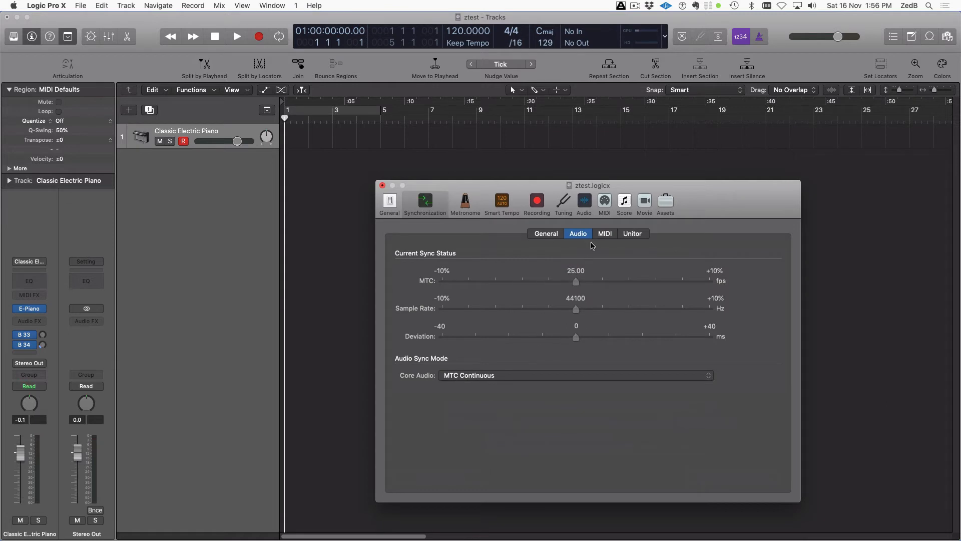
click(608, 233)
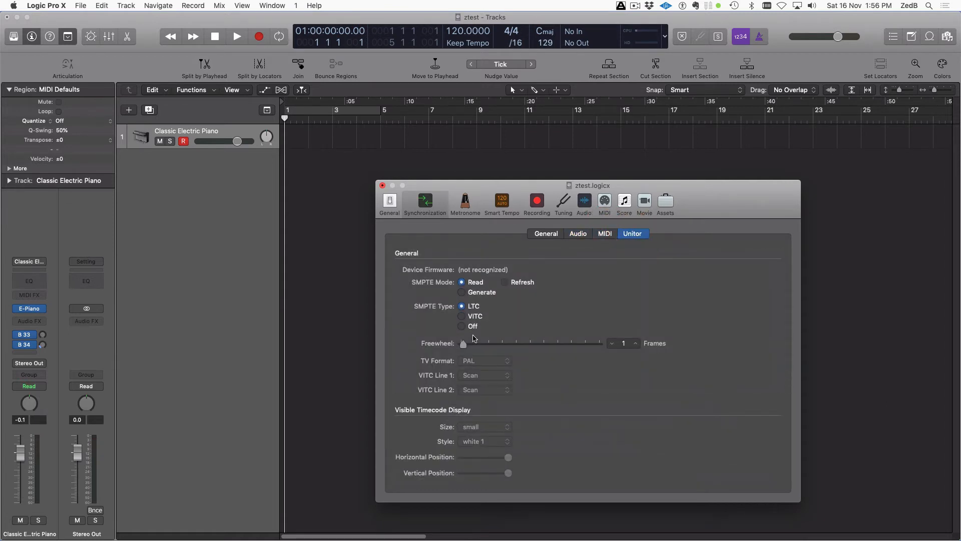
click(577, 234)
click(638, 235)
click(578, 234)
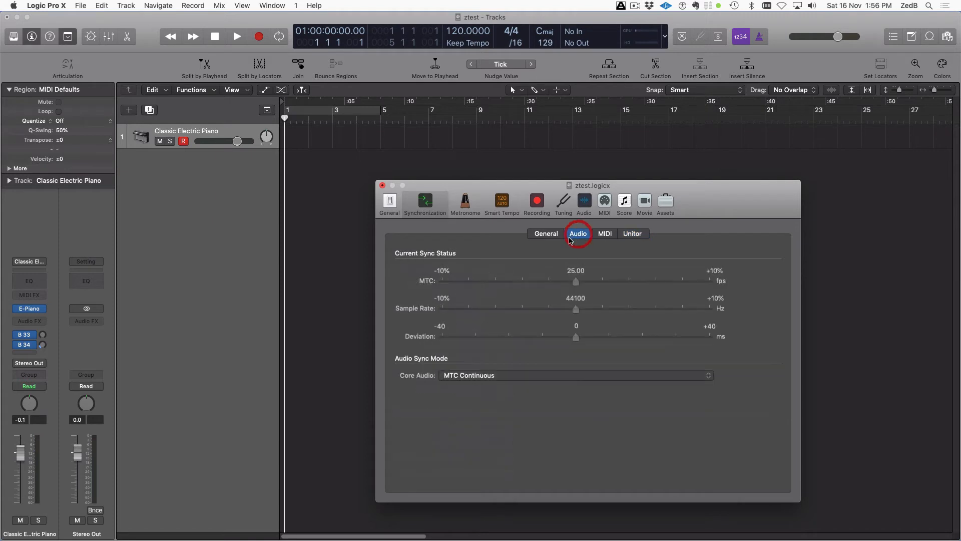
click(465, 201)
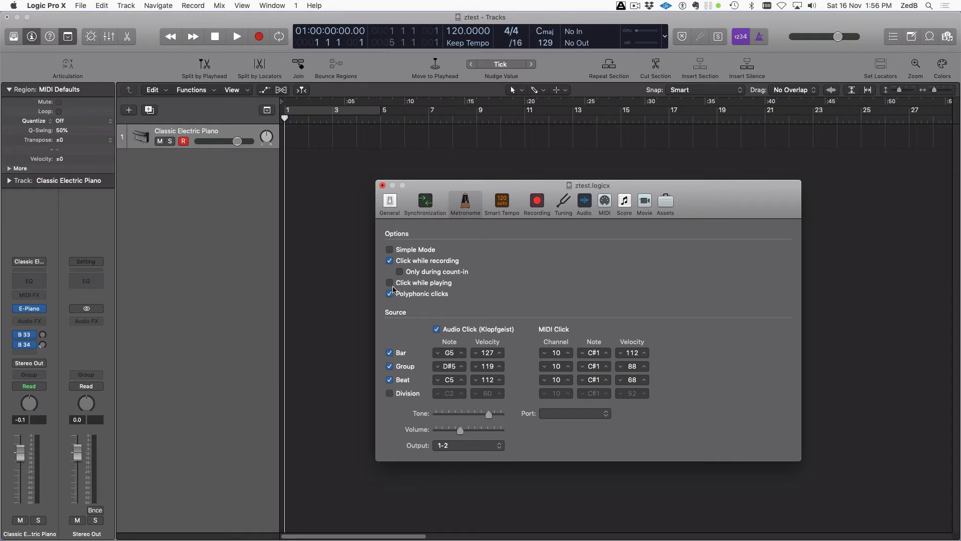
Leave 'Only during count-in' off, set the metronome to Simple Mode, and show Smart Tempo settings
click(400, 272)
click(400, 272)
click(779, 33)
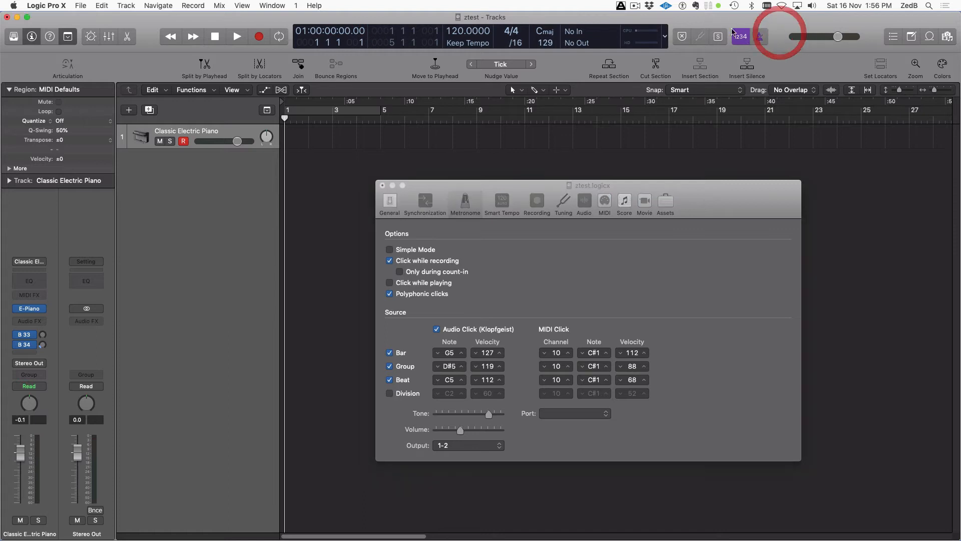
click(560, 254)
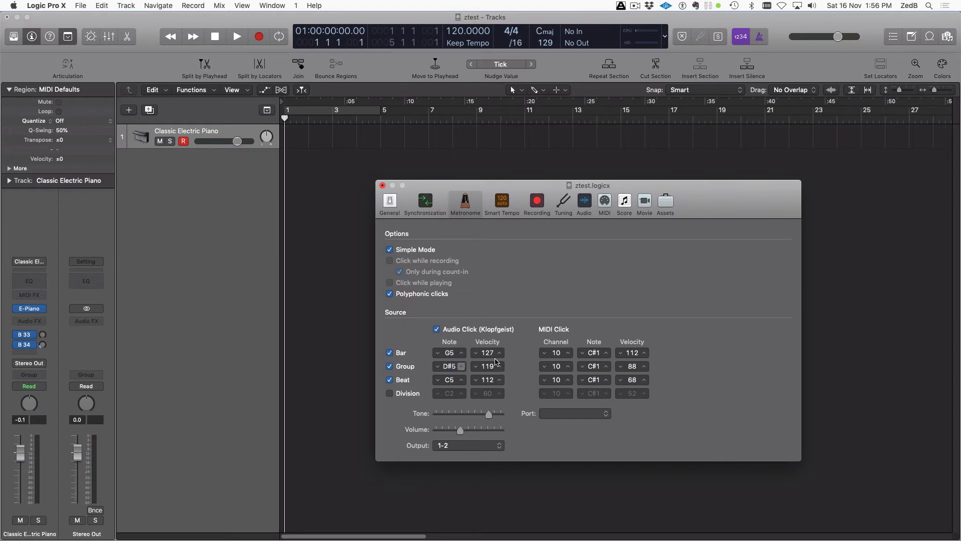
click(504, 205)
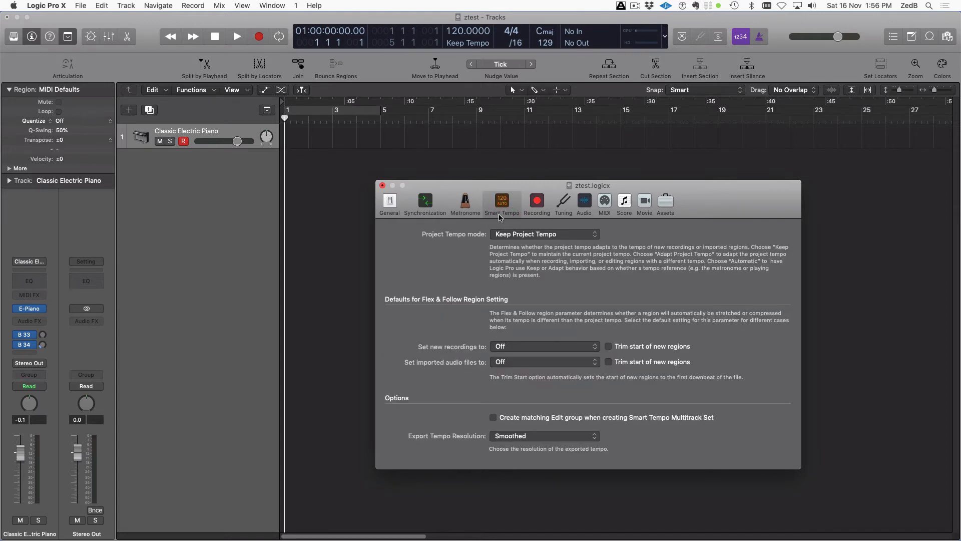
Leave Project Tempo mode at Keep Project Tempo and move on to the Recording pane
drag(494, 183, 435, 169)
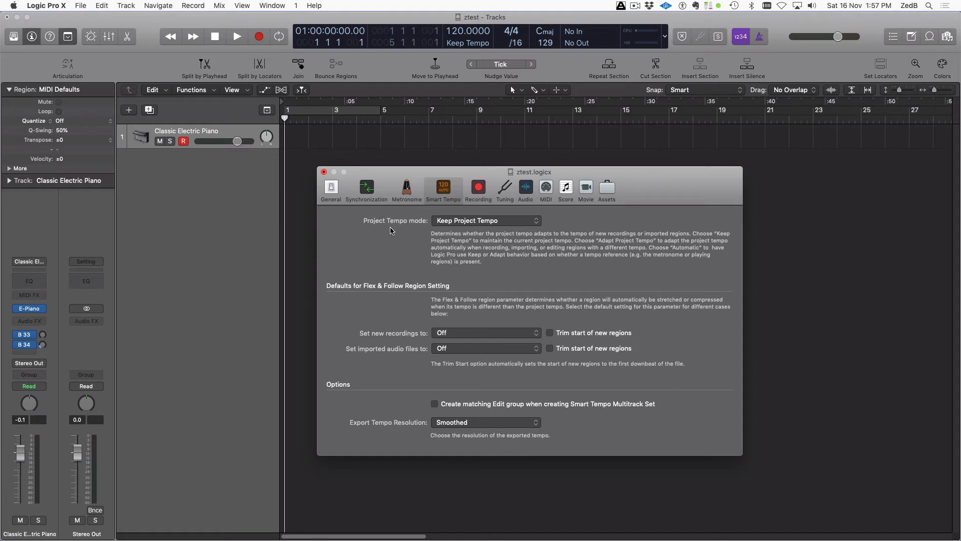
click(473, 221)
click(465, 221)
click(457, 220)
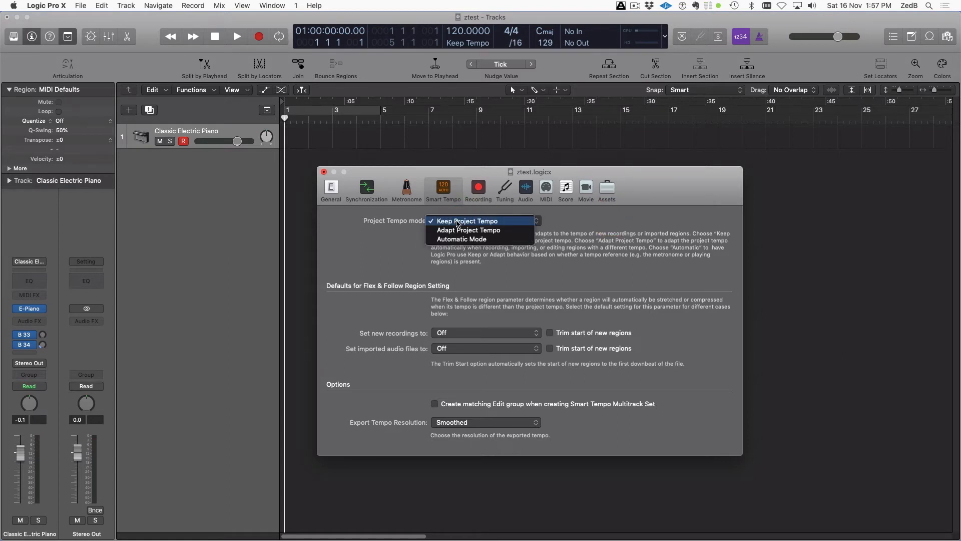
click(371, 247)
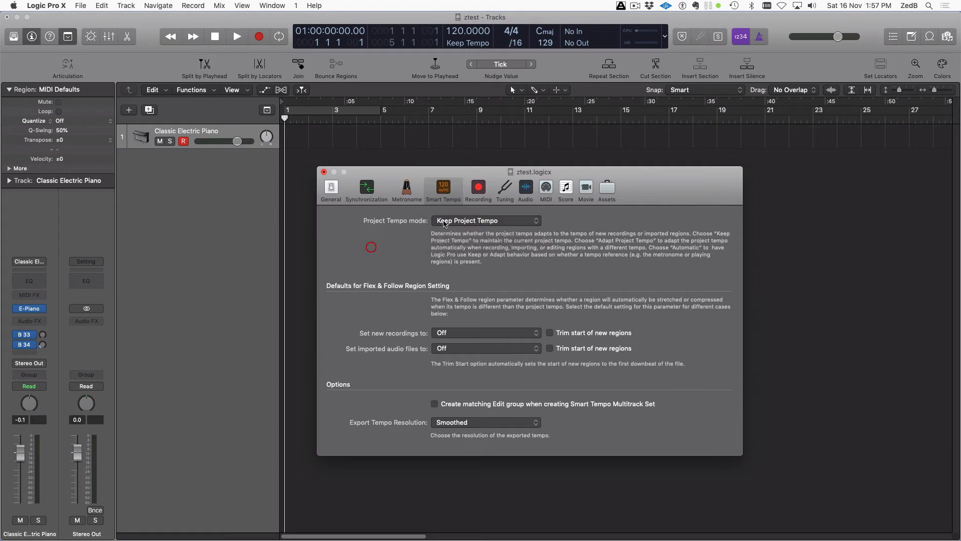
click(444, 222)
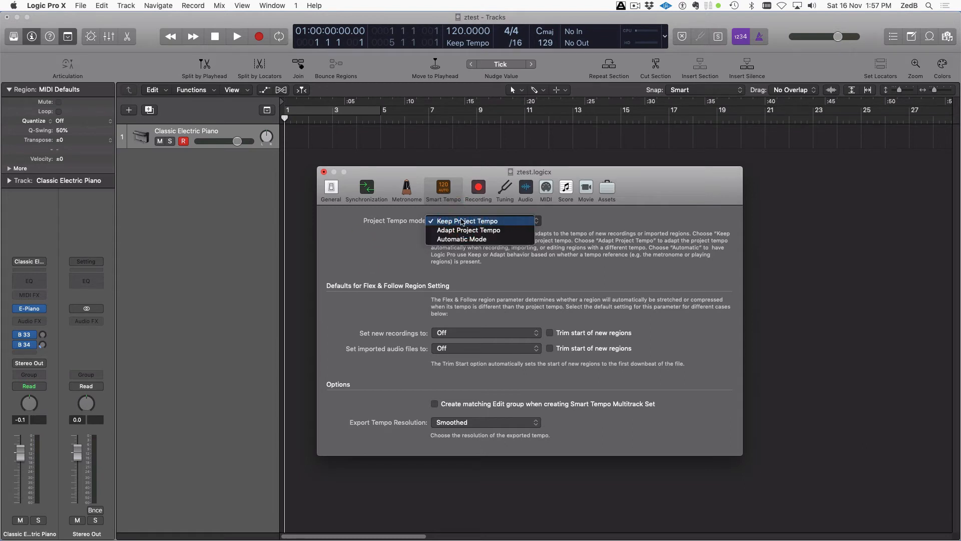
click(599, 221)
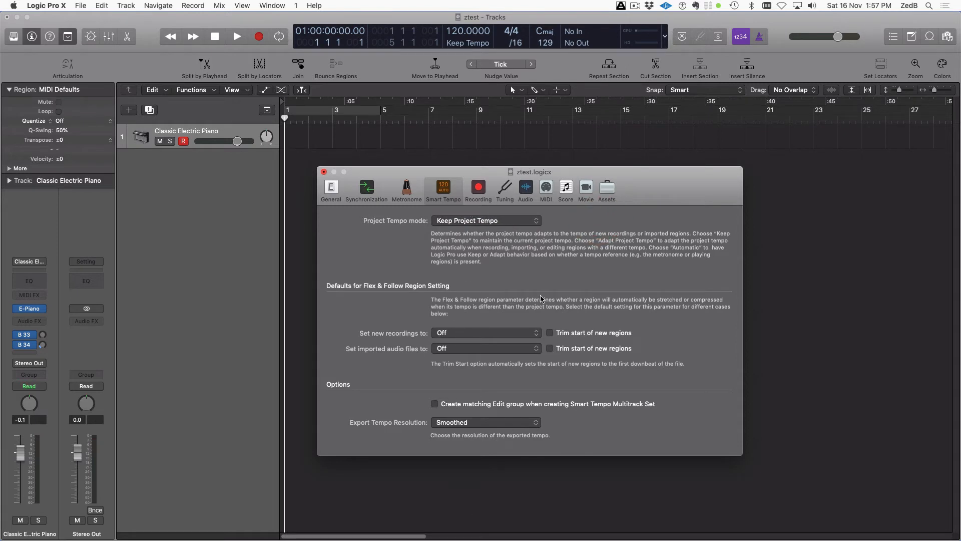
click(479, 189)
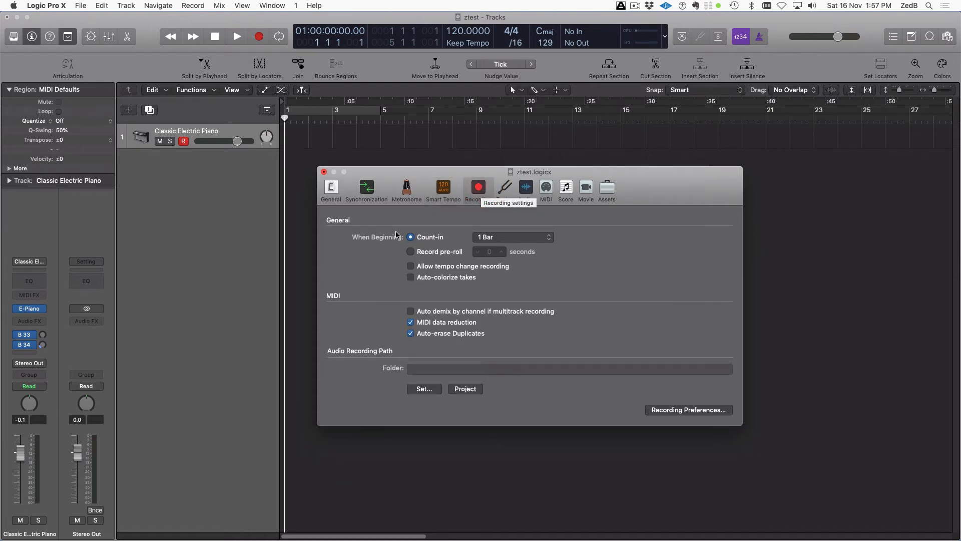
Return to the Recording pane after a brief look back at Smart Tempo
click(444, 189)
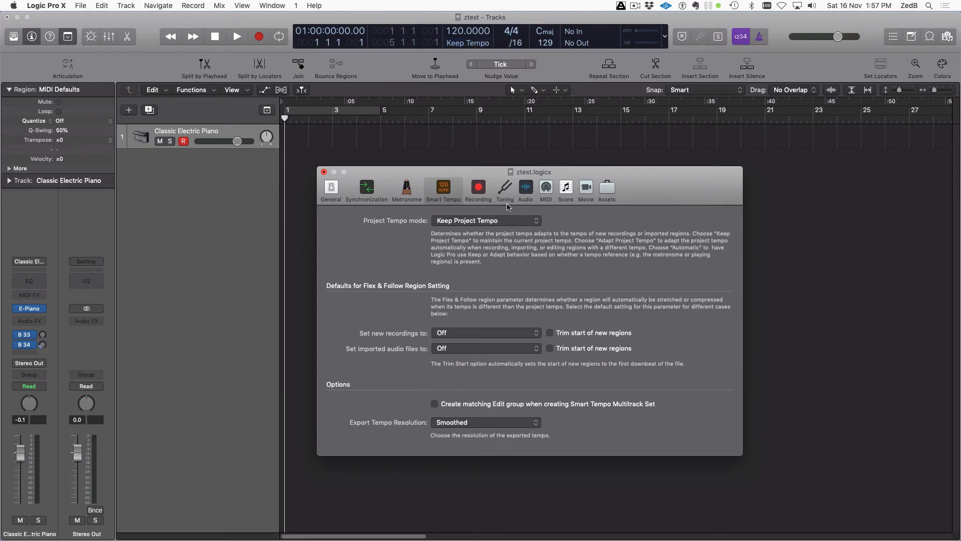
click(478, 189)
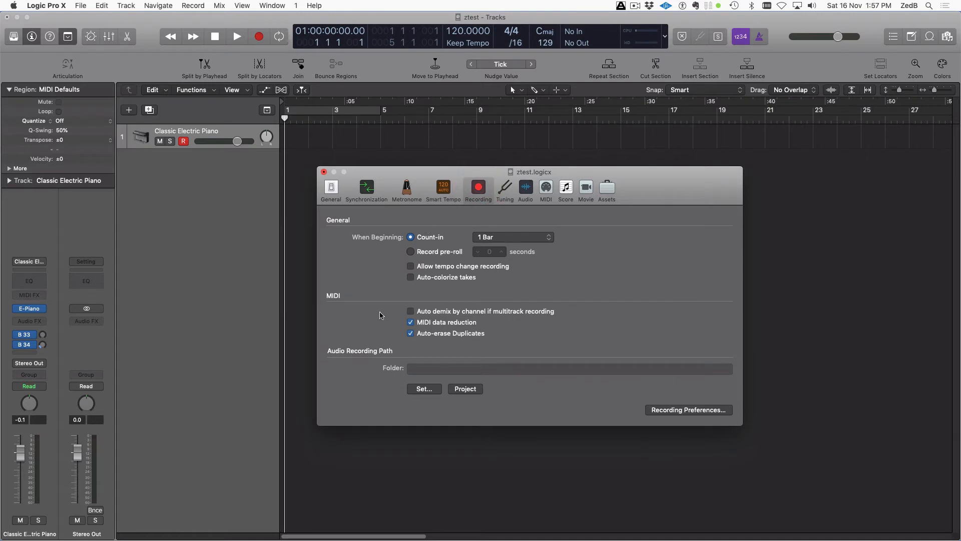
drag(391, 171, 389, 170)
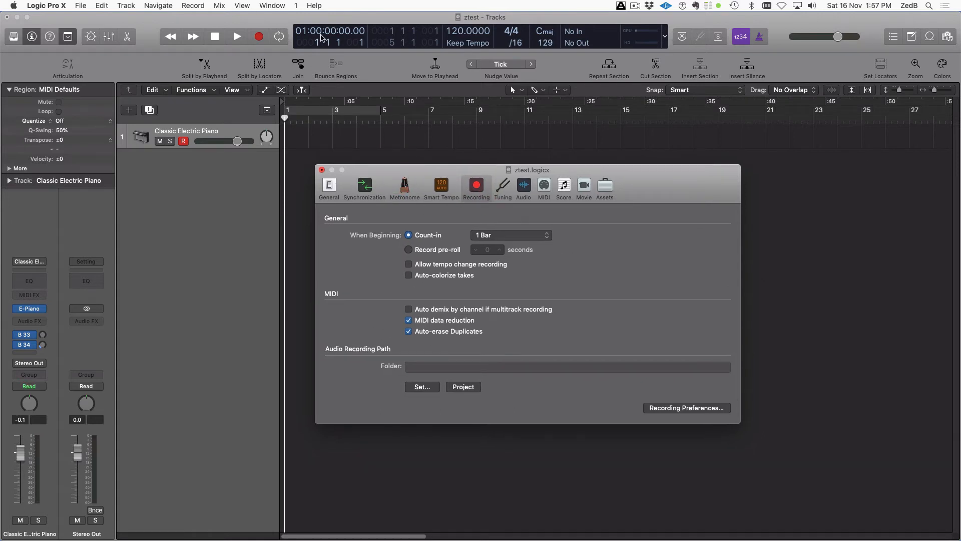
Keep the count-in at 1 Bar and turn on Auto-colorize takes
click(484, 238)
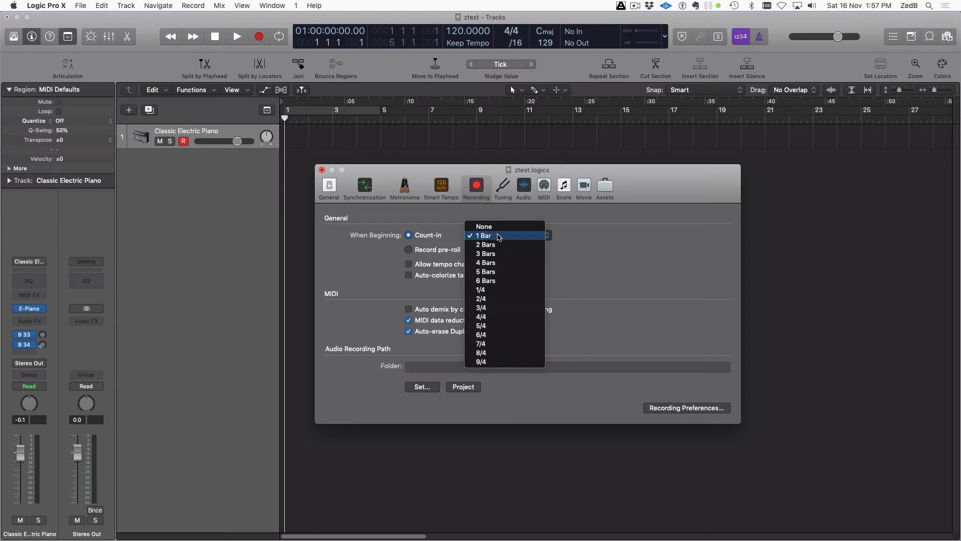
click(578, 240)
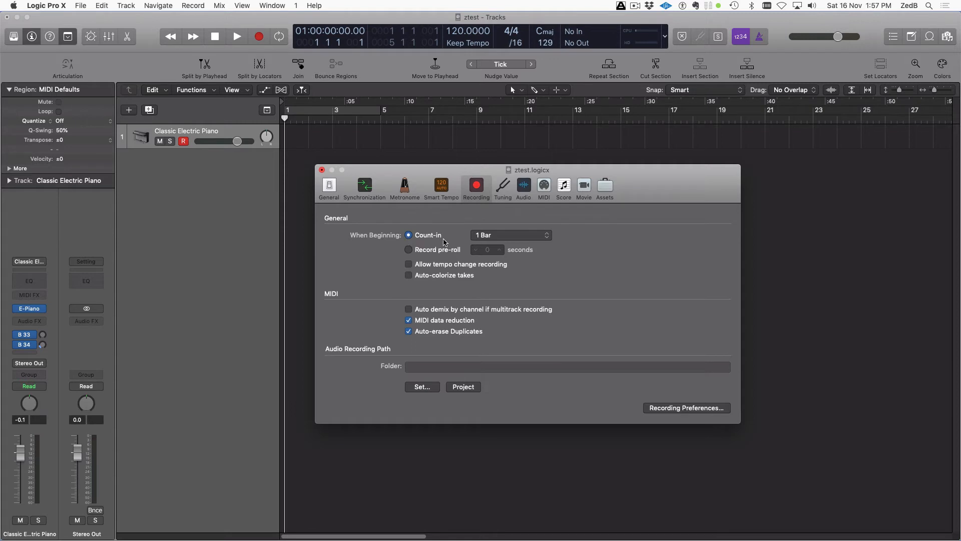
click(516, 240)
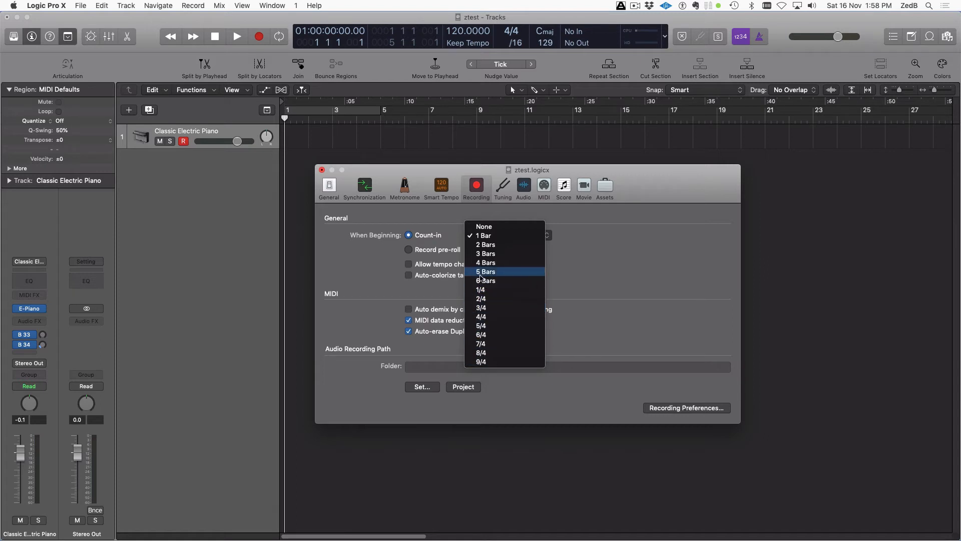
click(626, 251)
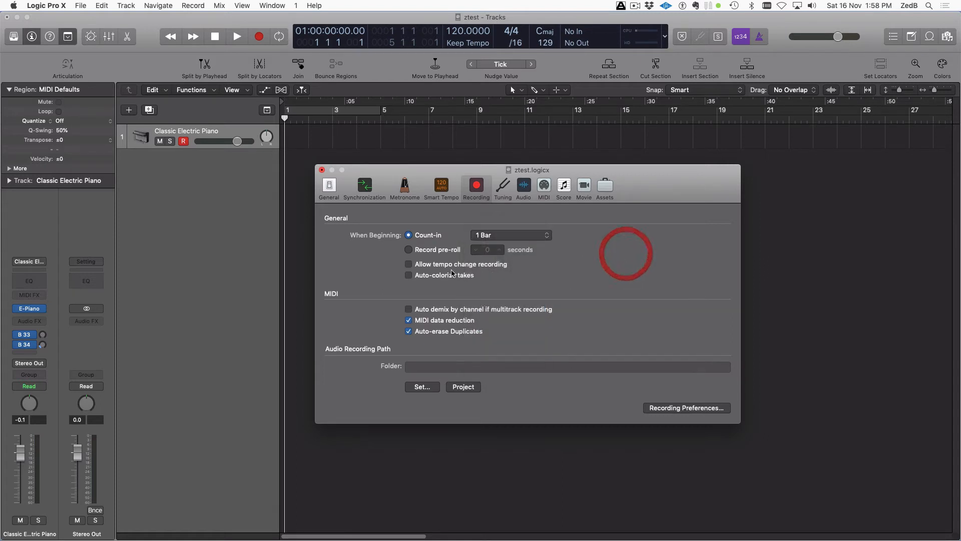
click(409, 275)
Toggle the 'Auto demix by channel if multitrack recording' checkbox in the Recording settings
drag(433, 172, 532, 147)
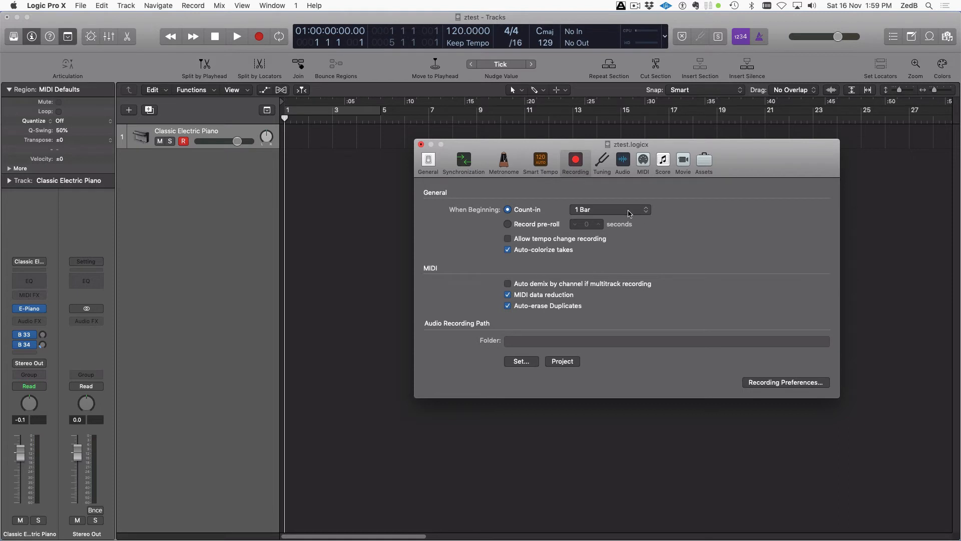
click(508, 284)
Show the Tuning settings: 0.0 cent (440.0 Hz) with the Equal Tempered scale
click(603, 162)
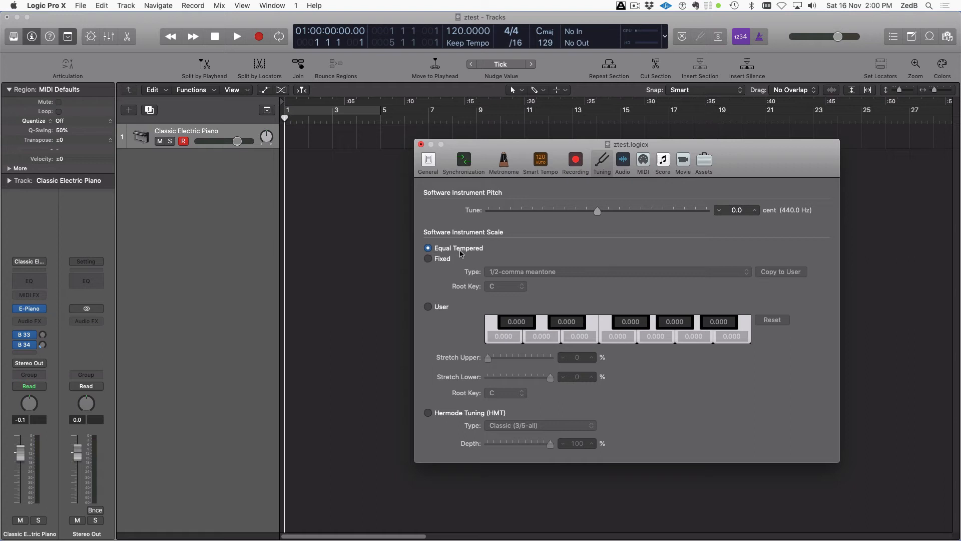
click(429, 259)
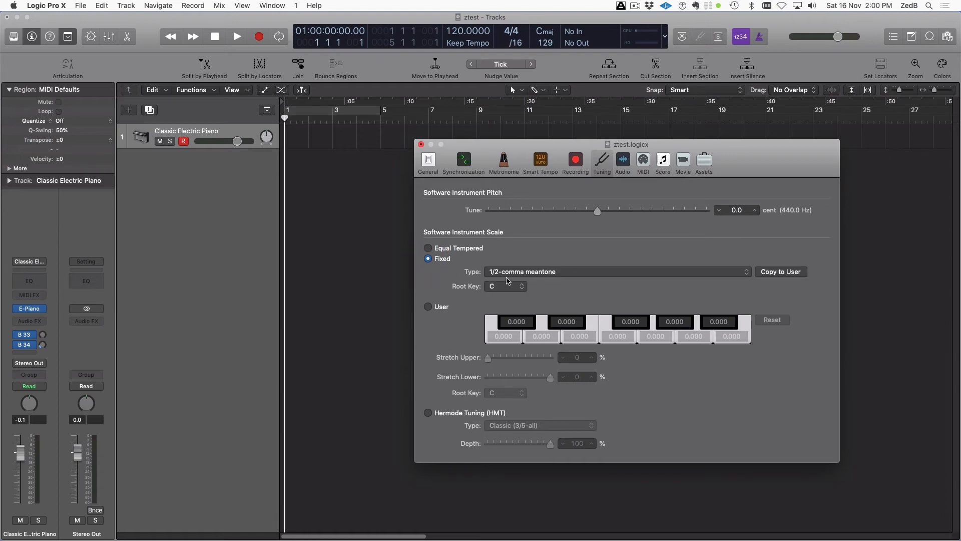
click(542, 272)
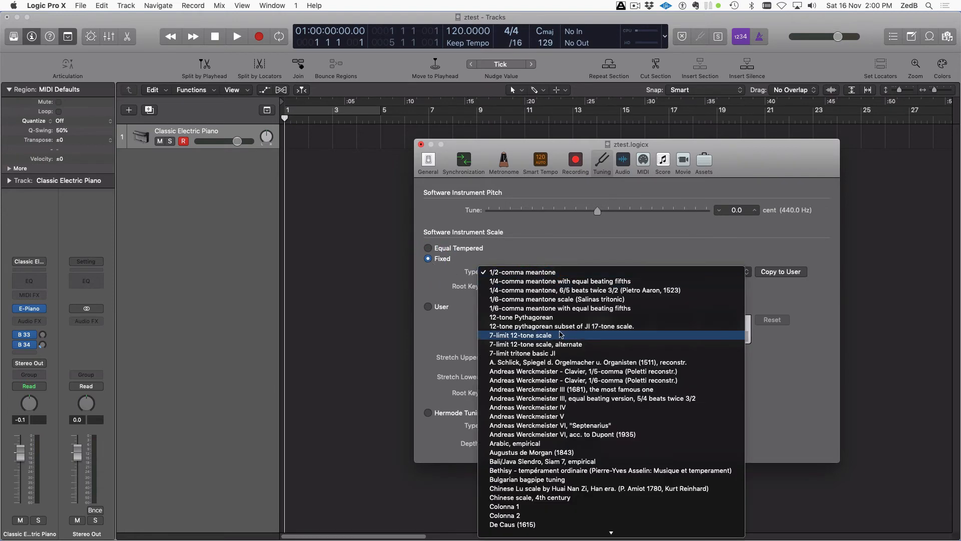
scroll(565, 336, down, 15)
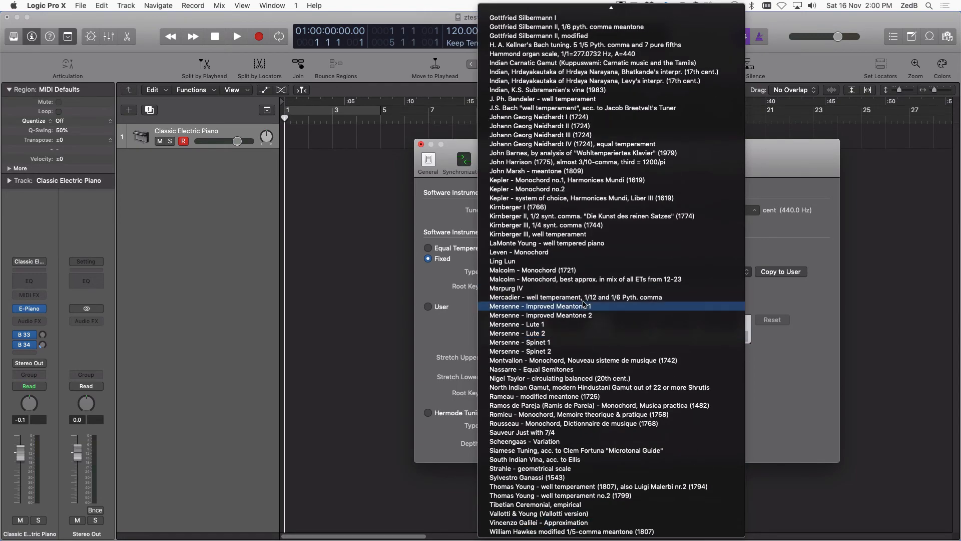
scroll(600, 300, up, 15)
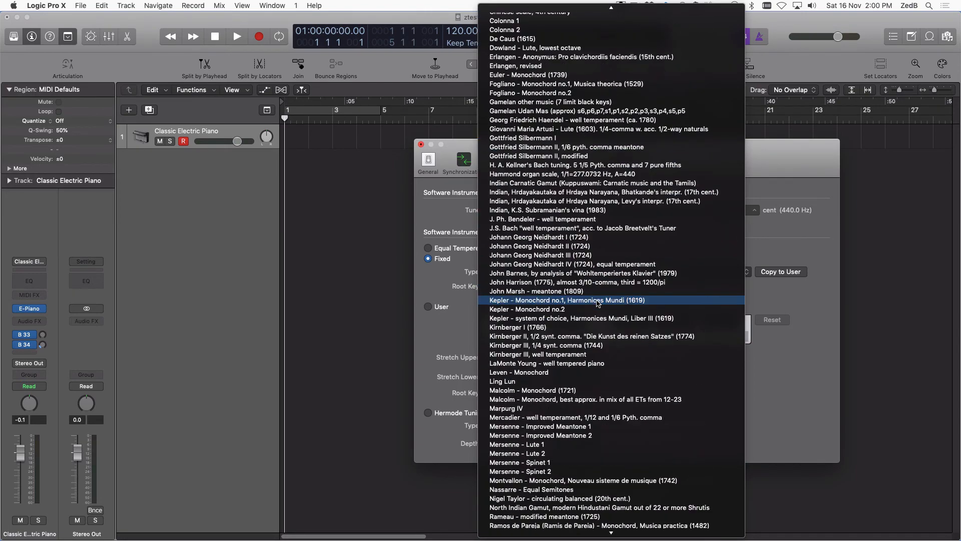
click(437, 282)
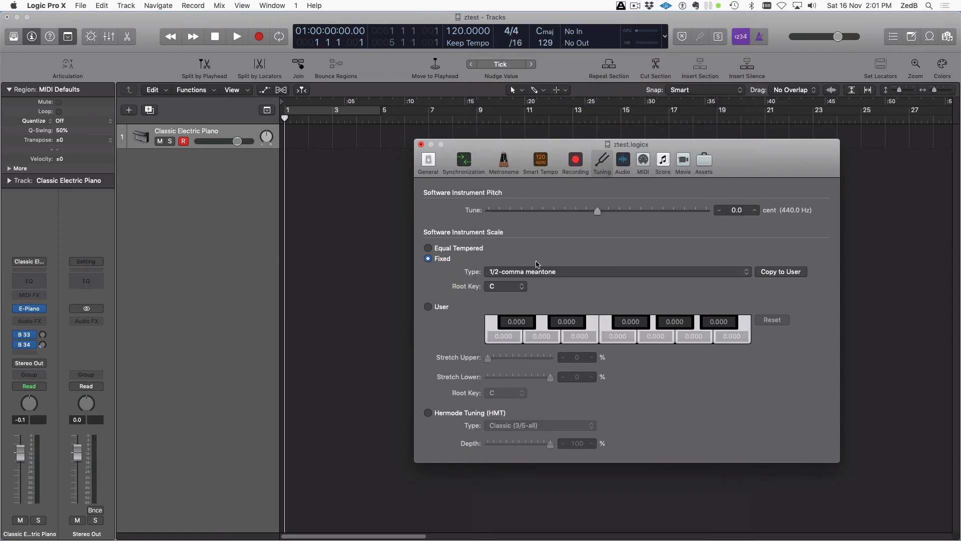
click(428, 248)
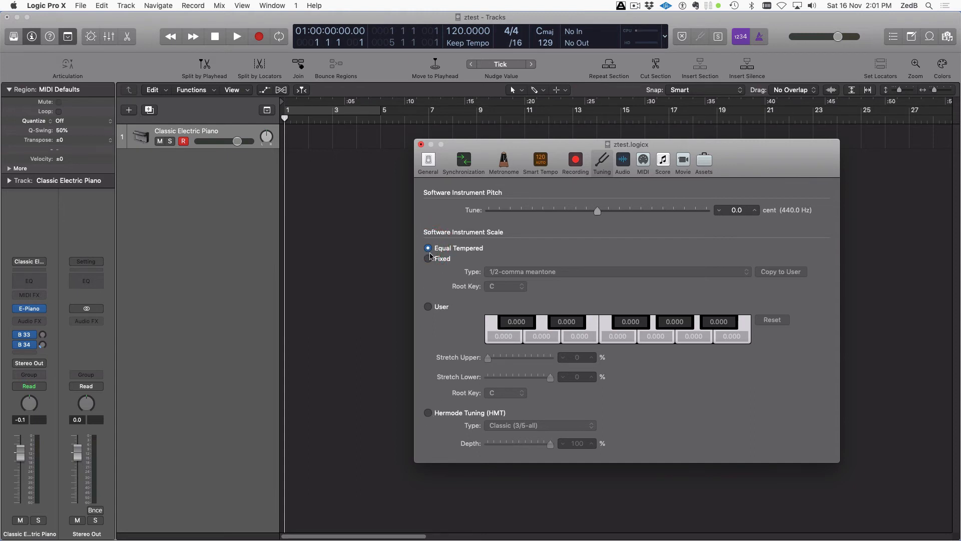
click(428, 413)
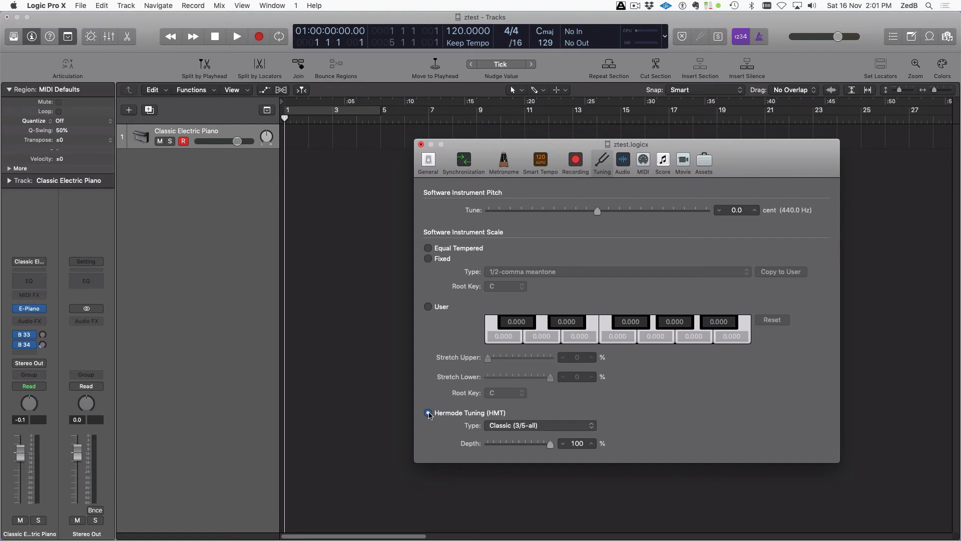
click(550, 427)
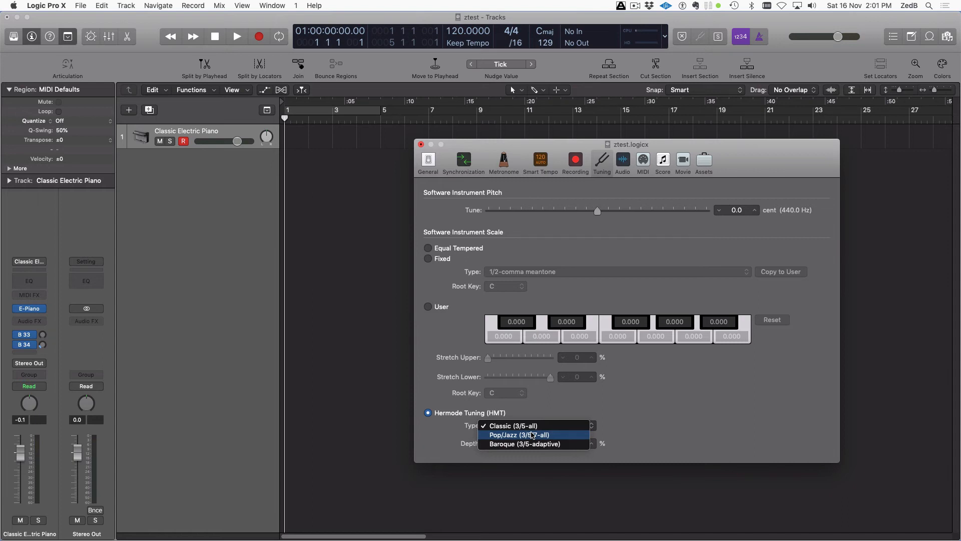
click(664, 444)
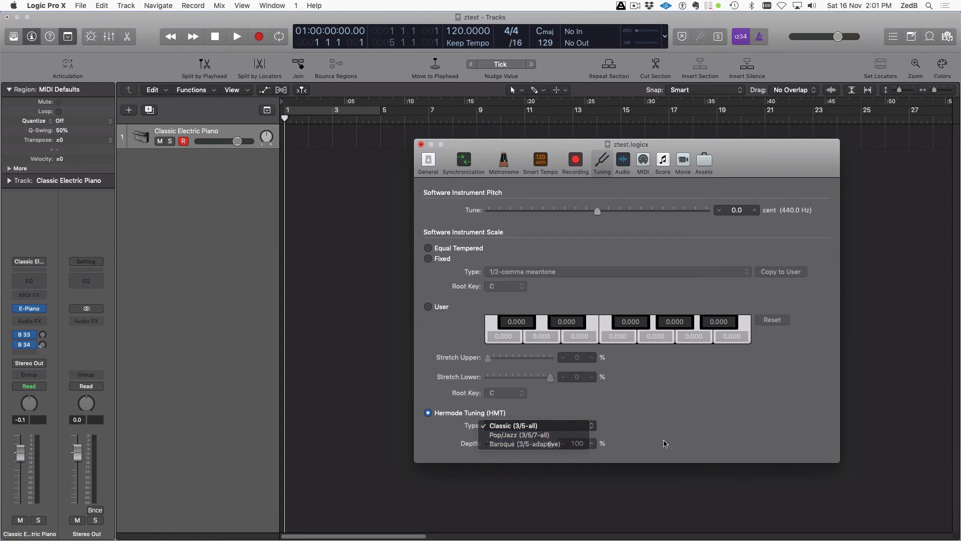
click(428, 249)
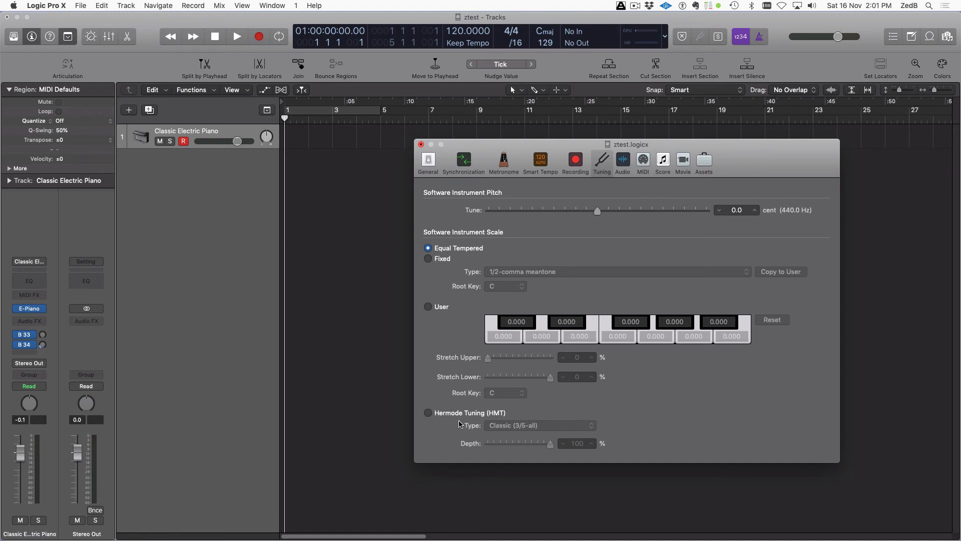
click(428, 413)
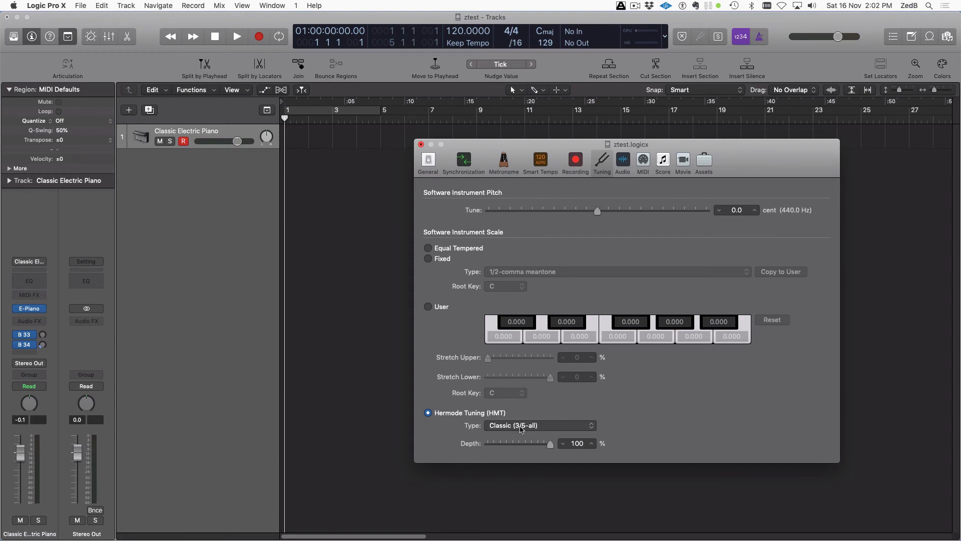
click(429, 248)
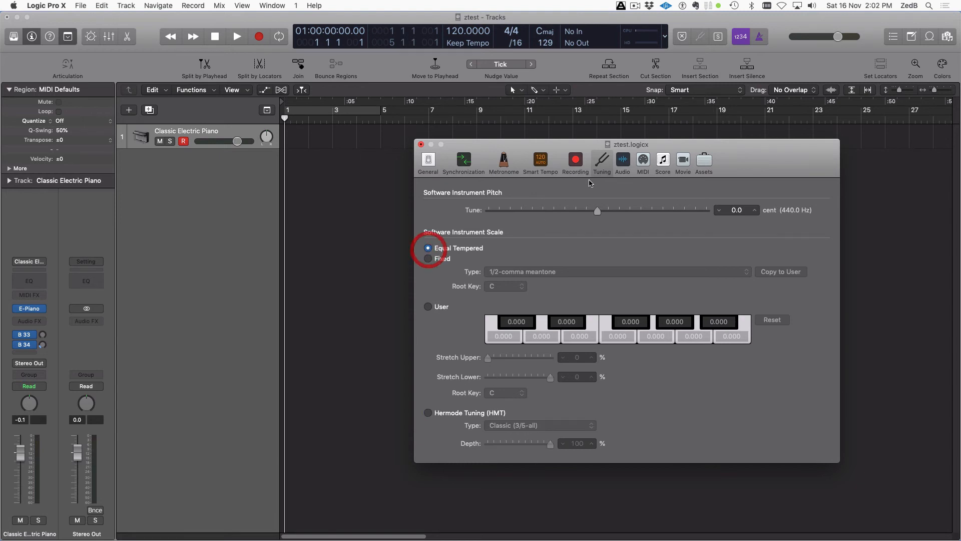
In the Audio pane, keep the 44.1 kHz sample rate and 5.1 (ITU 775) surround format
click(623, 161)
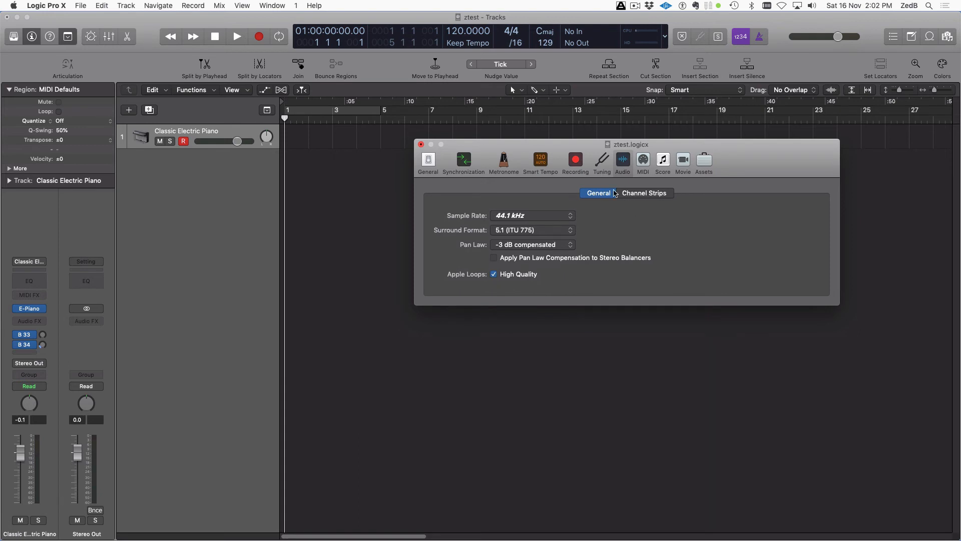
click(544, 215)
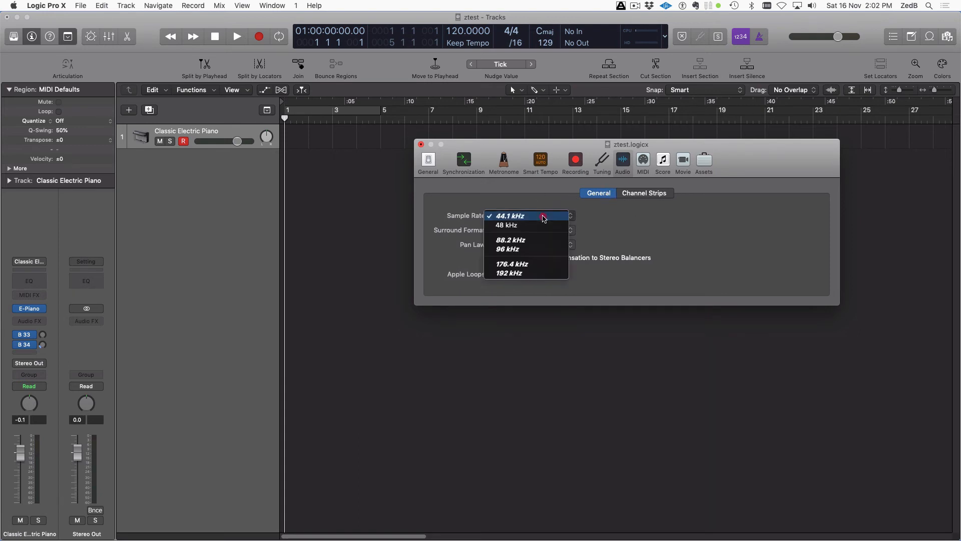
click(679, 225)
click(522, 230)
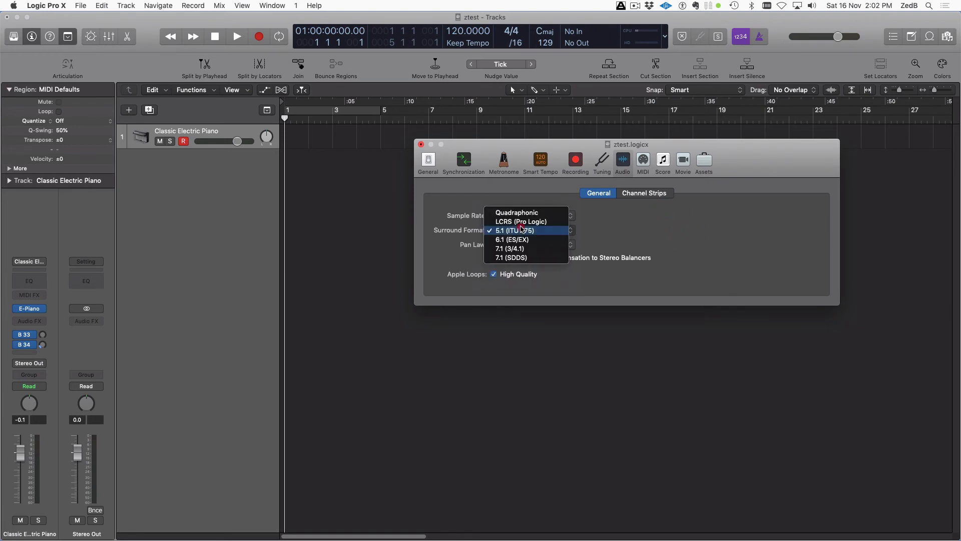
click(633, 231)
Leave Pan Law at -3 dB compensated, check Channel Strips, then switch to MIDI settings
click(533, 245)
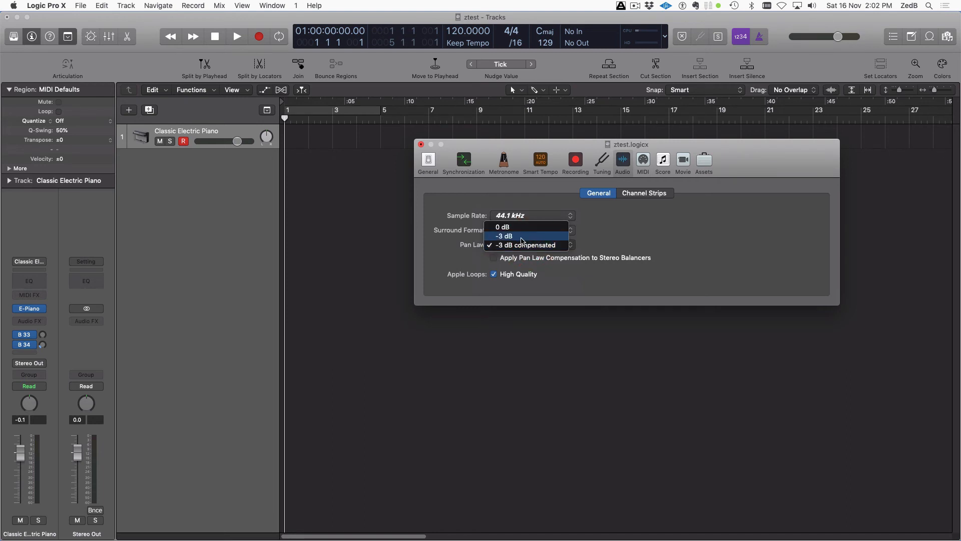
click(646, 236)
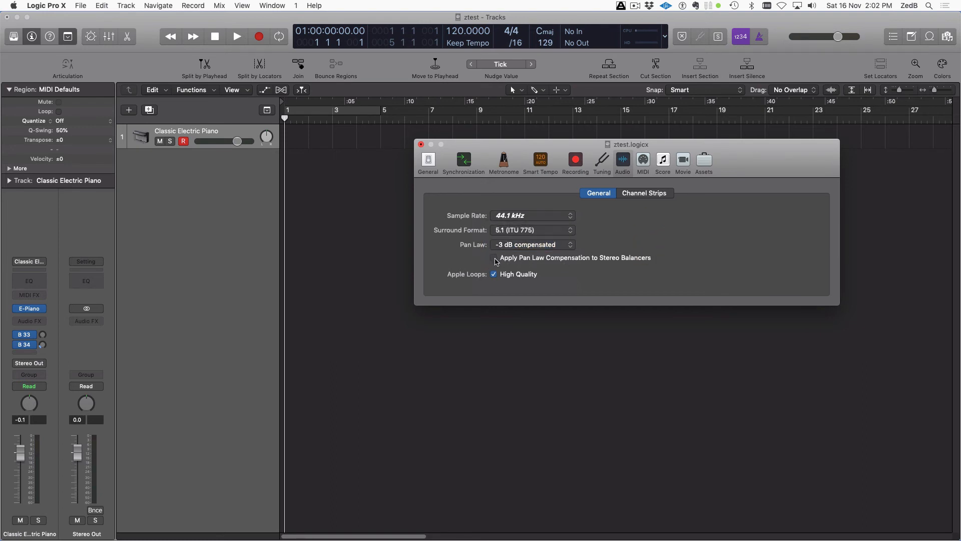
click(658, 195)
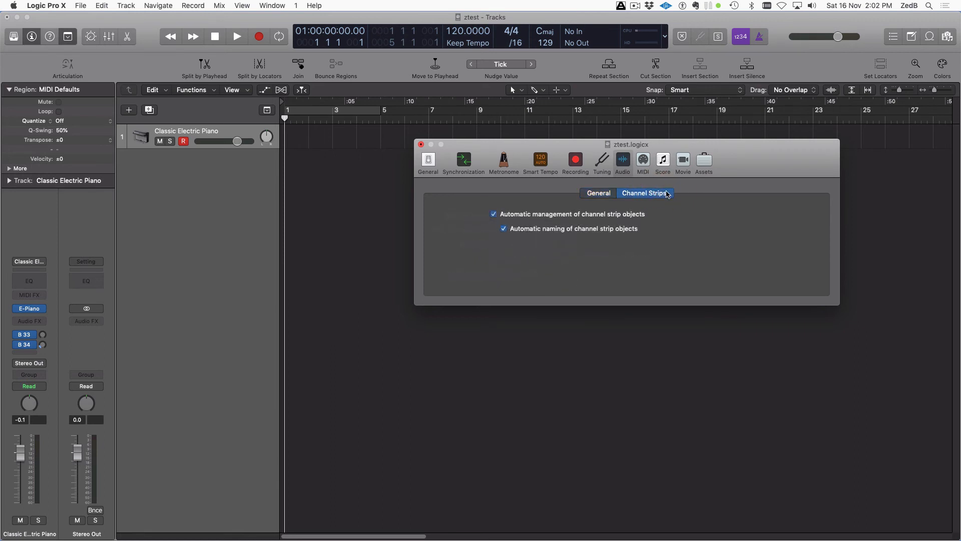
click(640, 162)
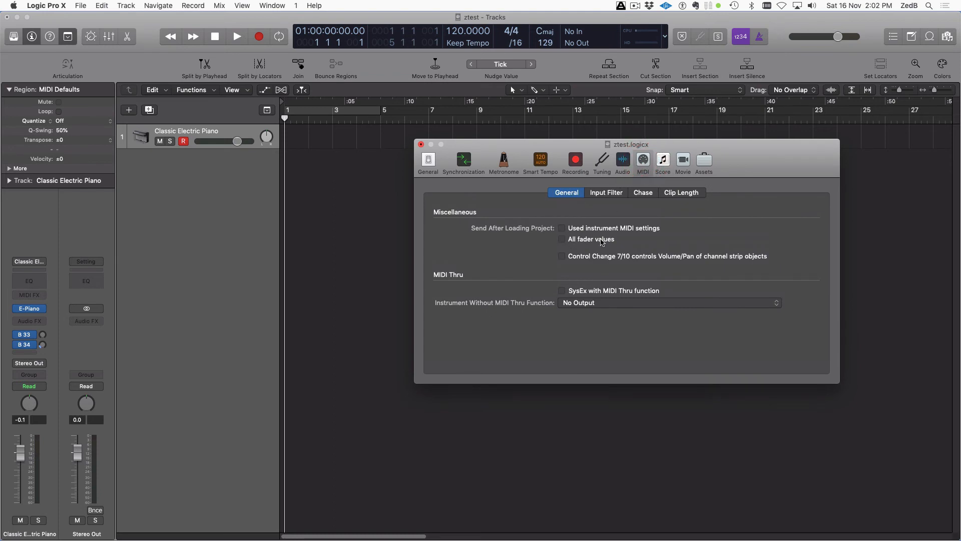
Look at the MIDI Input Filter list, then show the Chase options
click(612, 195)
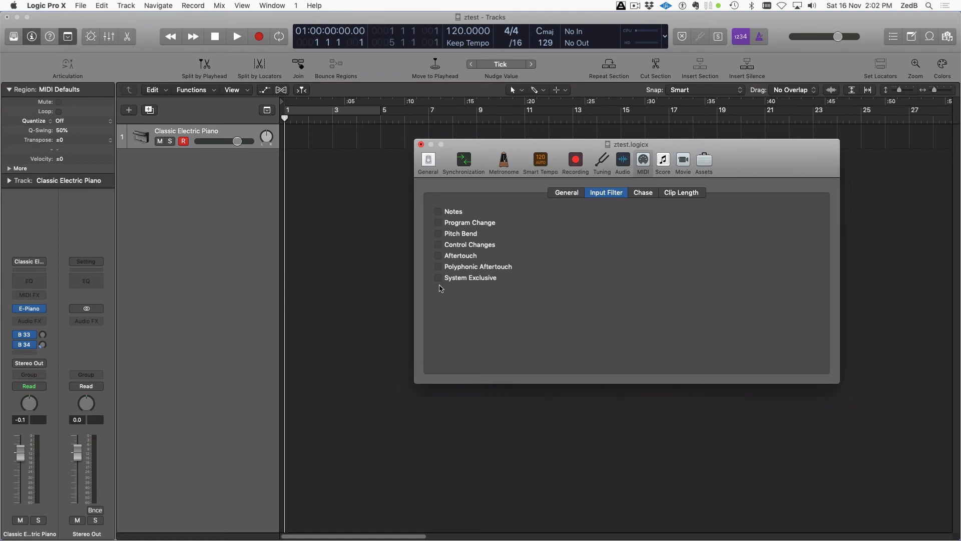
click(645, 194)
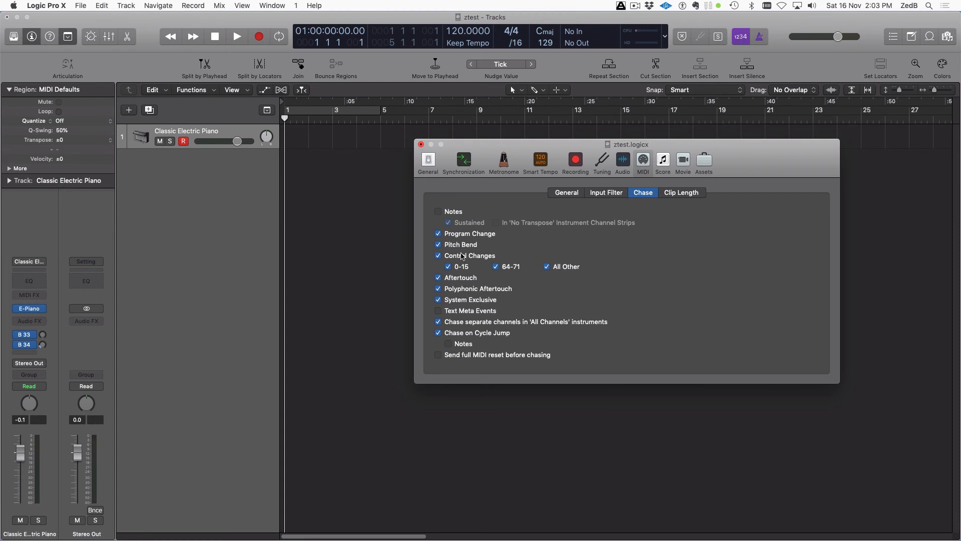
Add Notes to MIDI chasing; enable Clip Length resets for pressure, pitch bend, modulation, breath, foot, expression
click(439, 213)
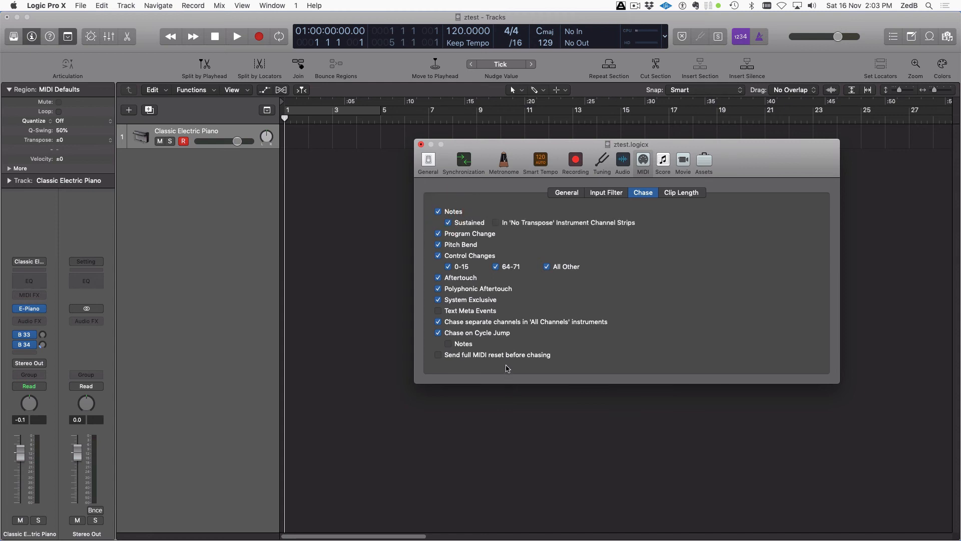
click(687, 194)
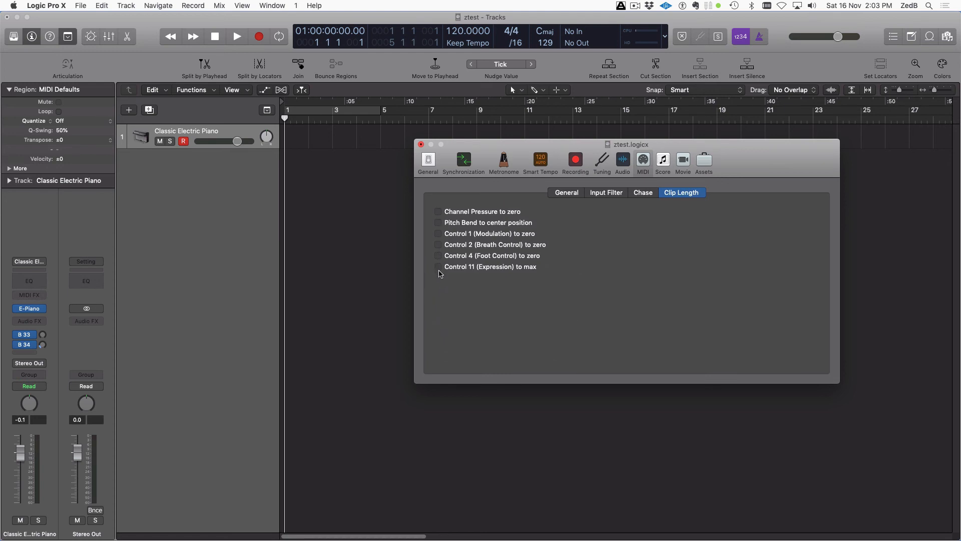
click(438, 211)
click(439, 223)
click(438, 234)
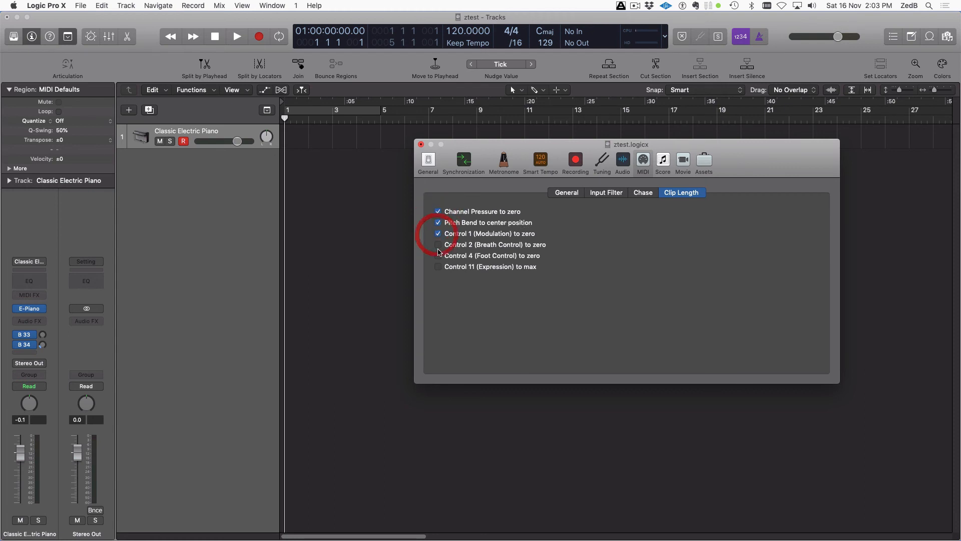
click(438, 245)
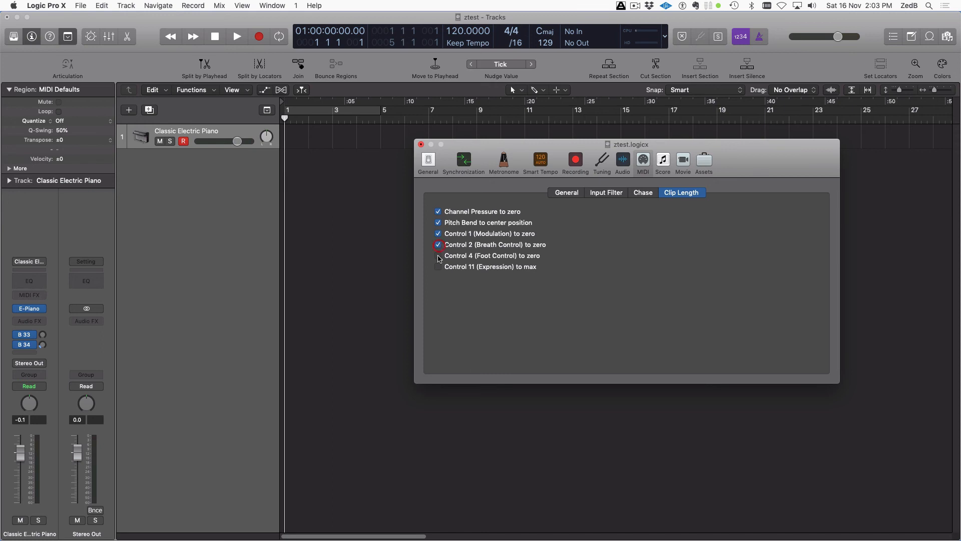
click(439, 256)
click(438, 266)
Switch to Score settings and review Numbers & Names, Tablature, Chords & Grids, Clefs & Signatures, Layout
click(664, 161)
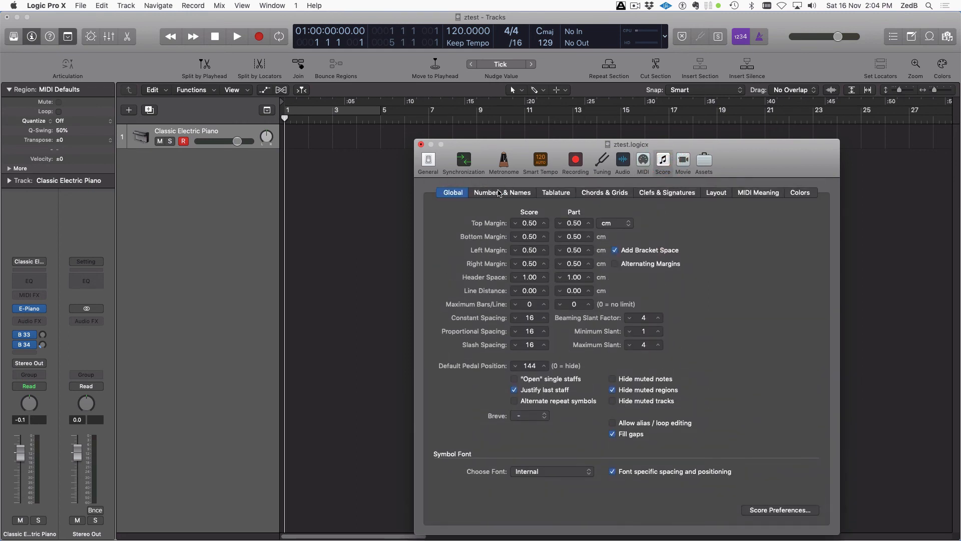
click(499, 194)
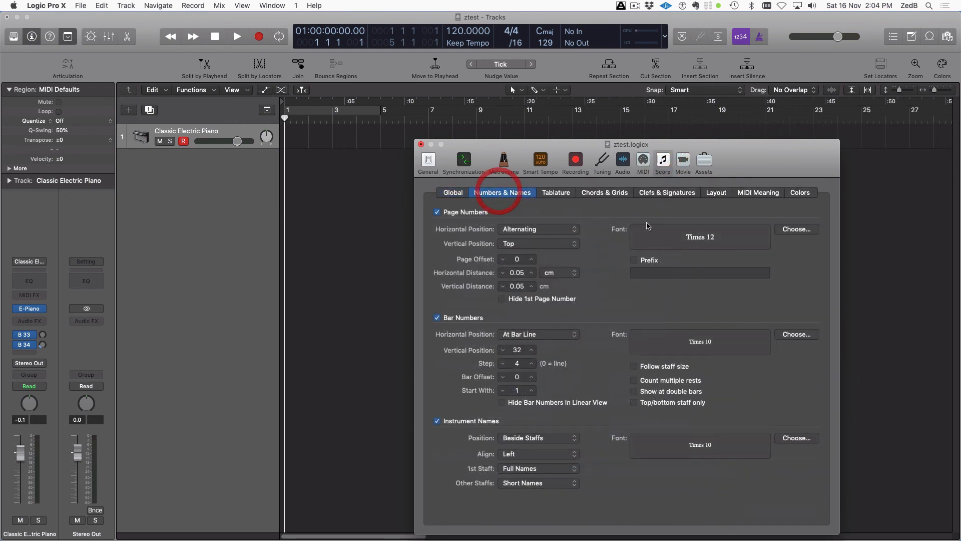
click(560, 194)
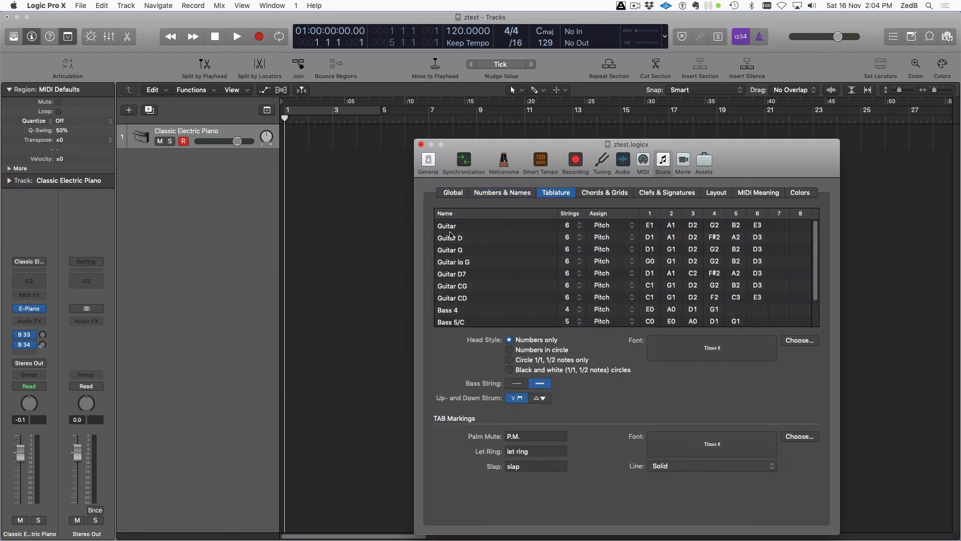
click(618, 196)
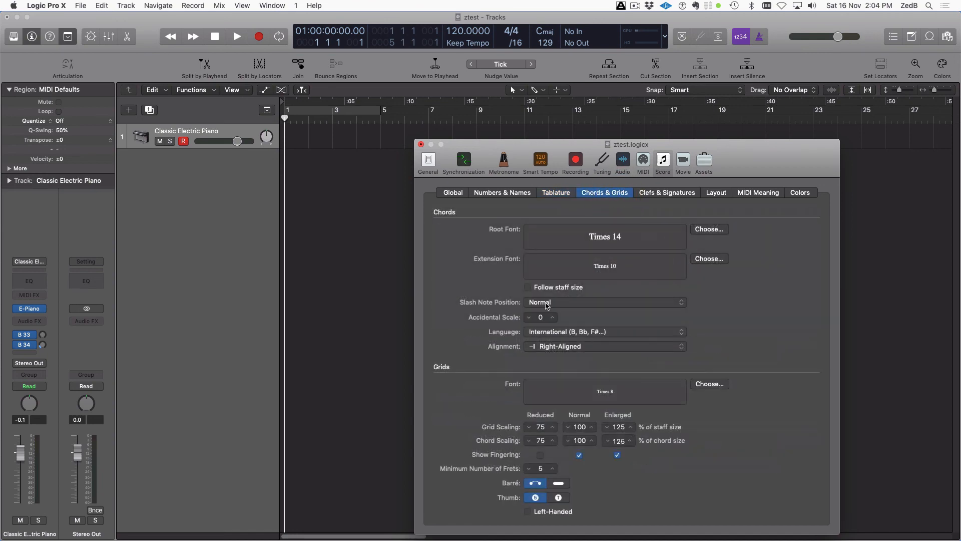
click(660, 193)
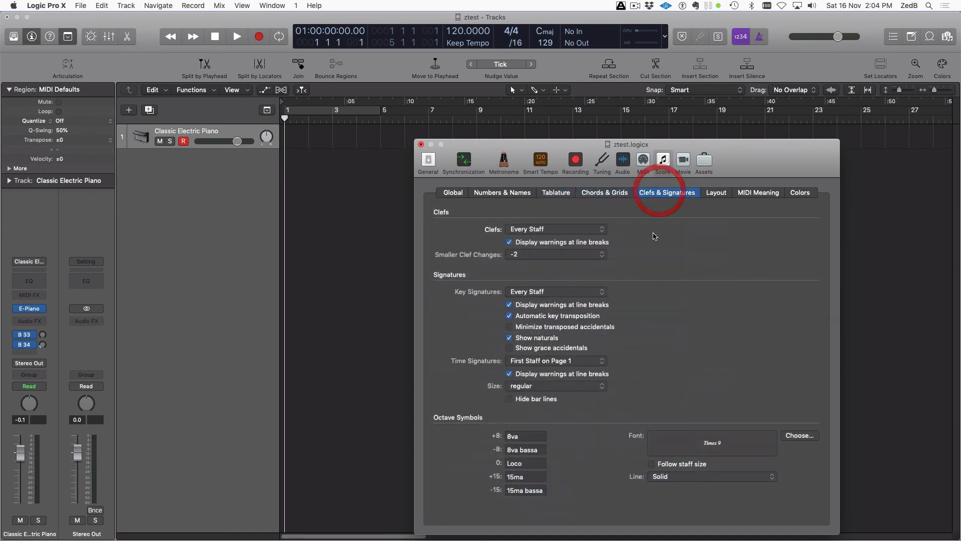
click(718, 196)
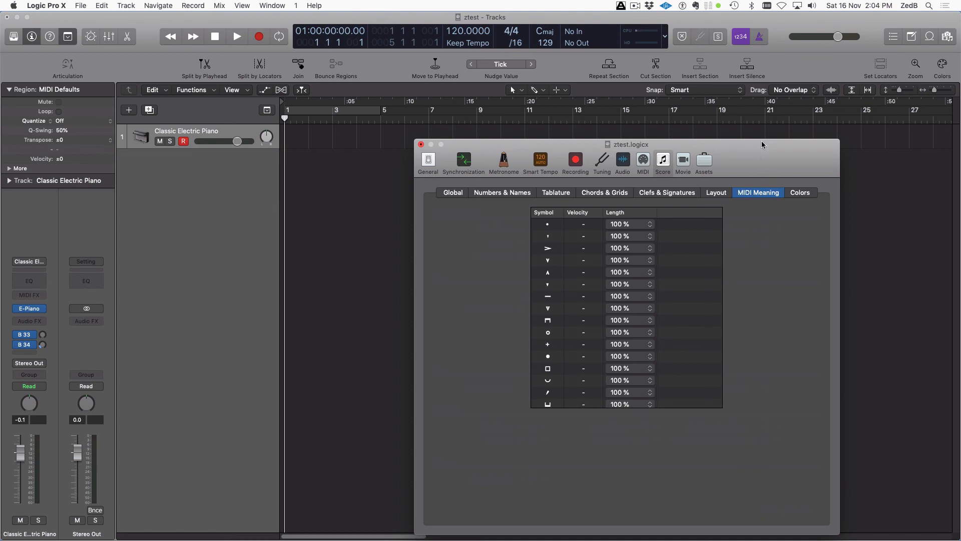
Move the window higher and review Colors, MIDI Meaning, Layout, Chords & Grids, ending on Numbers & Names
drag(761, 141, 754, 106)
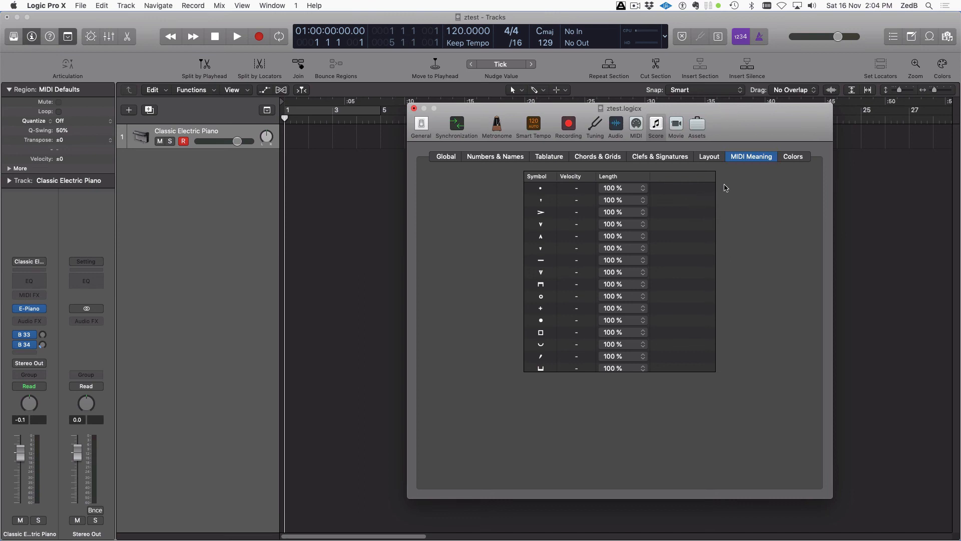
click(796, 157)
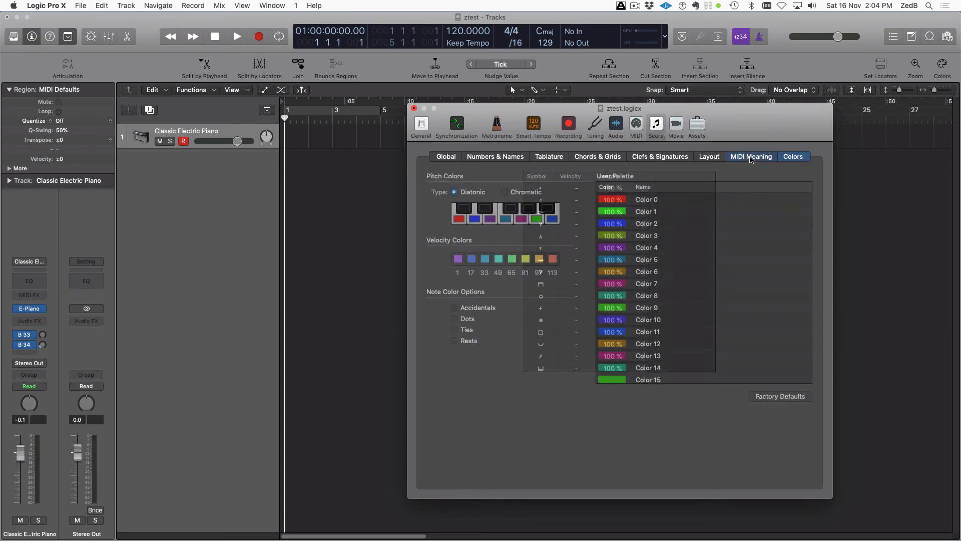
click(751, 157)
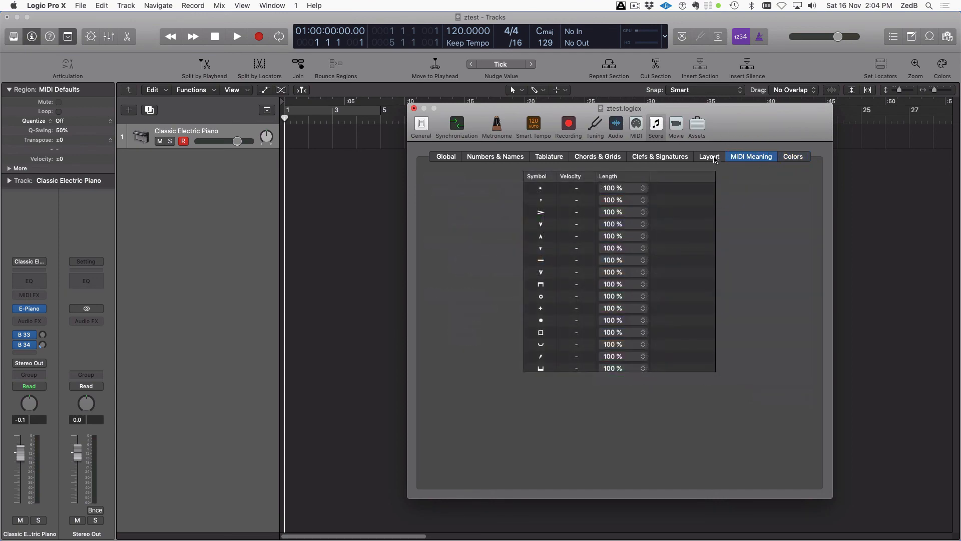
click(715, 158)
click(752, 157)
click(597, 159)
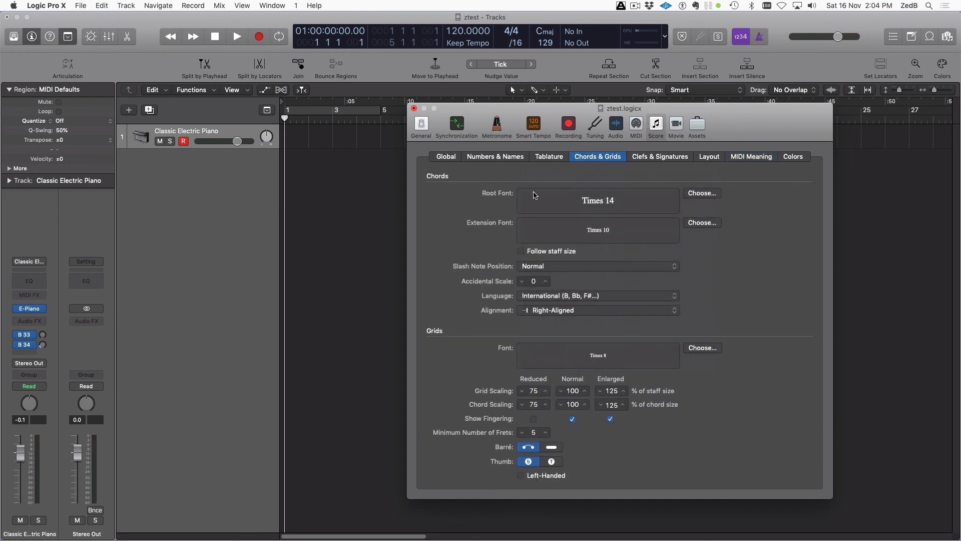
click(487, 158)
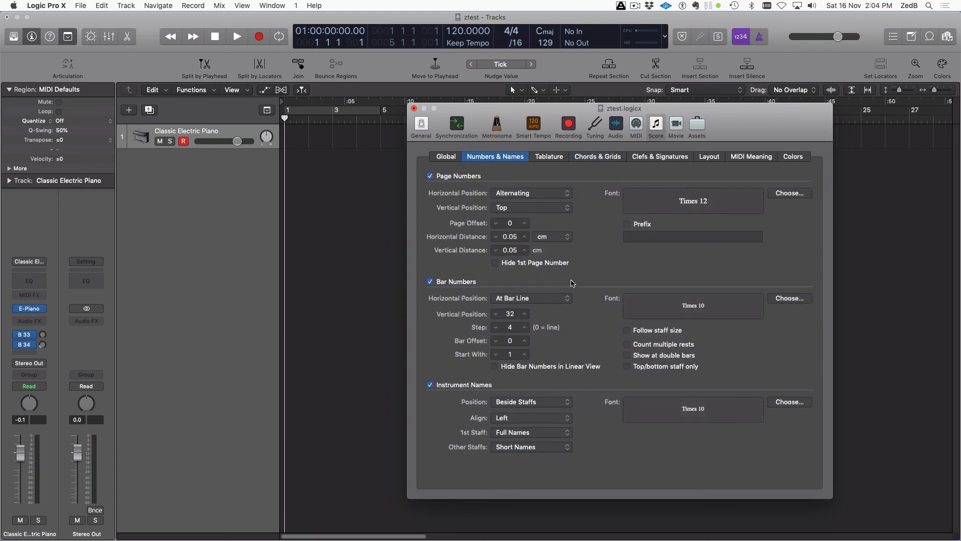
Open the Movie settings and try the movie volume slider, leaving it at minimum
click(680, 126)
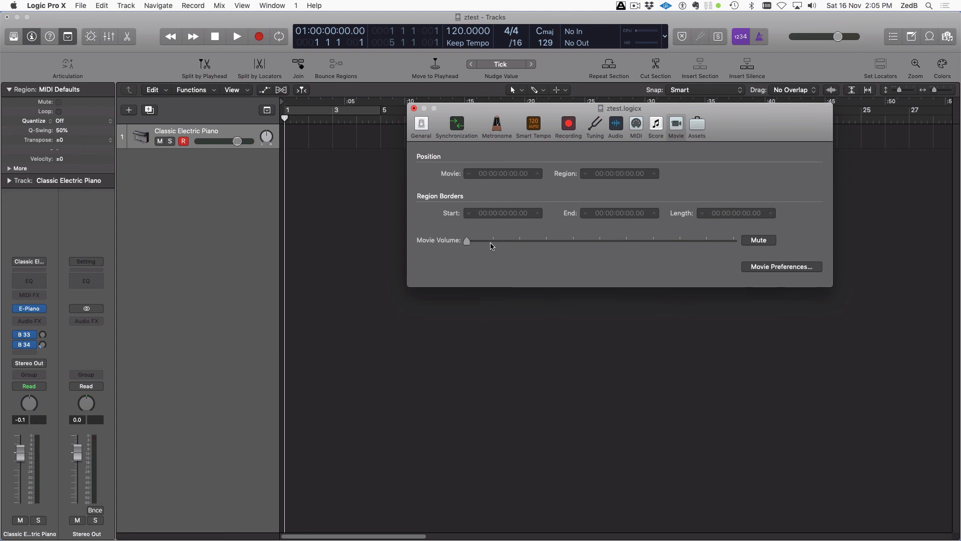
click(467, 242)
drag(466, 242, 444, 257)
In Assets, enable copying audio files into the project and converting sample rate on import
click(697, 126)
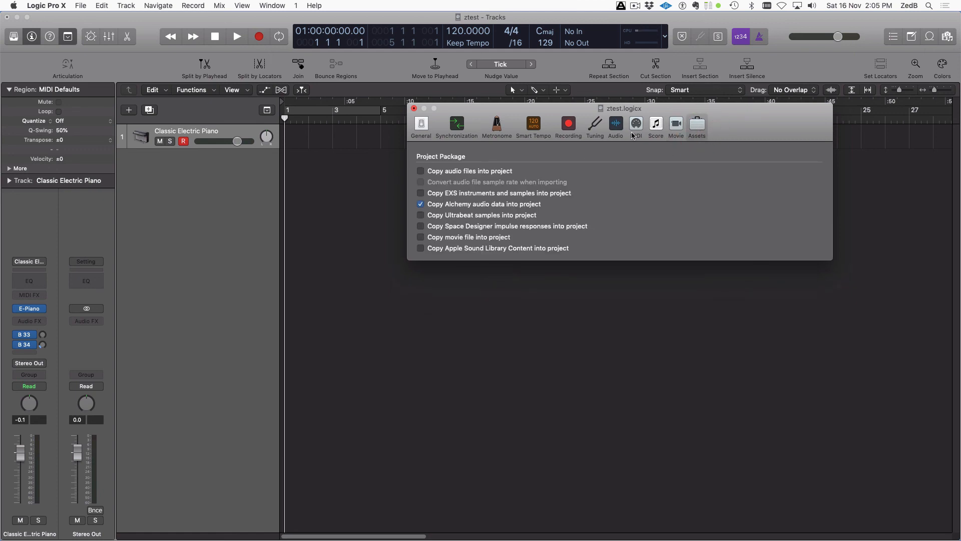
click(421, 172)
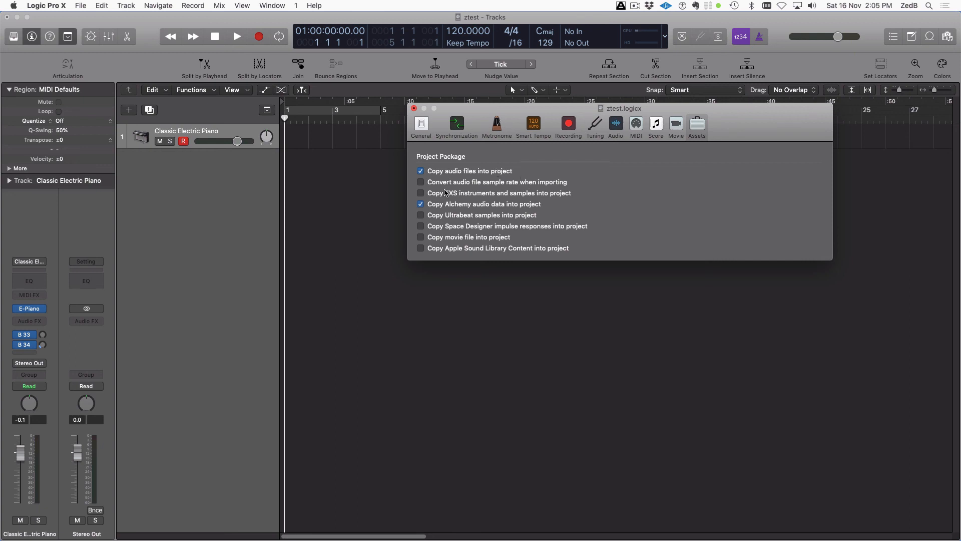
click(421, 183)
Close the Project Settings window and save the ztest project
click(413, 108)
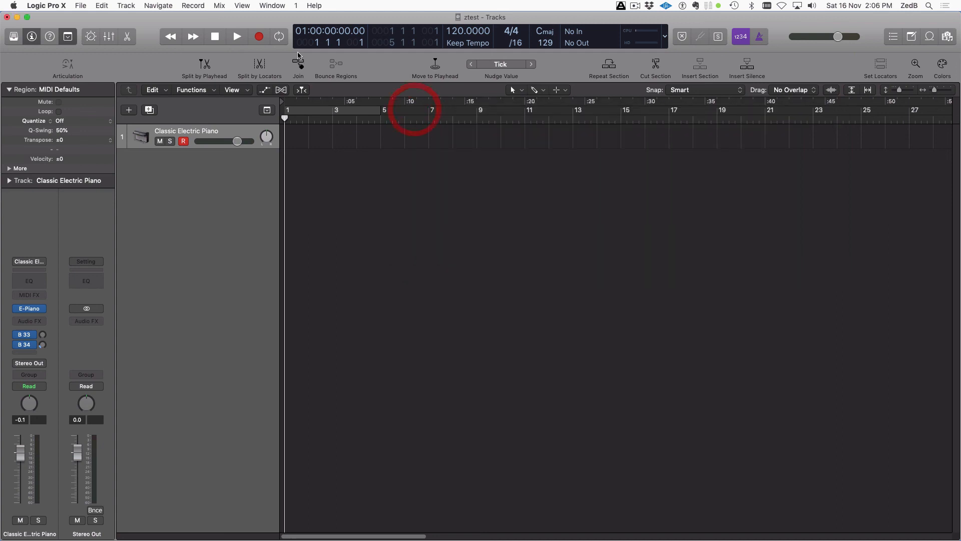
click(243, 21)
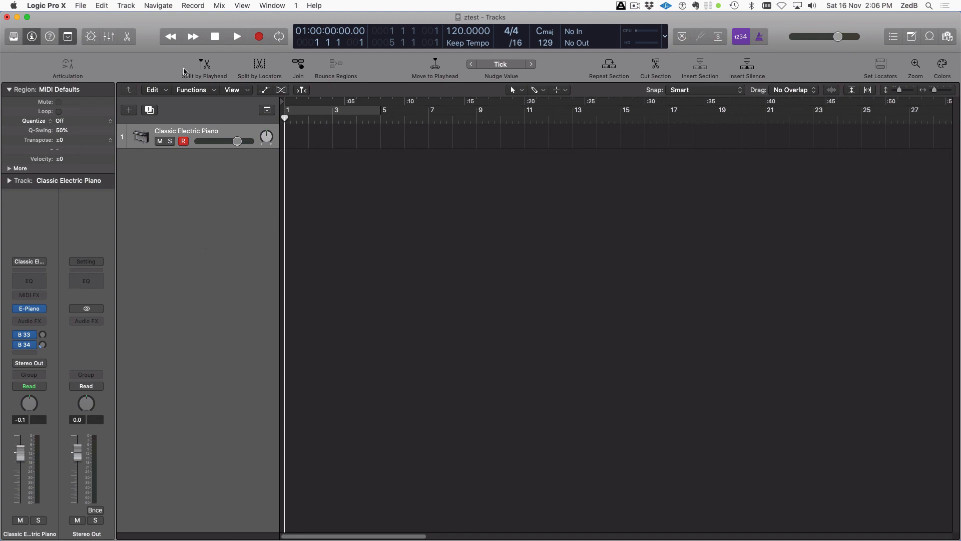
click(84, 6)
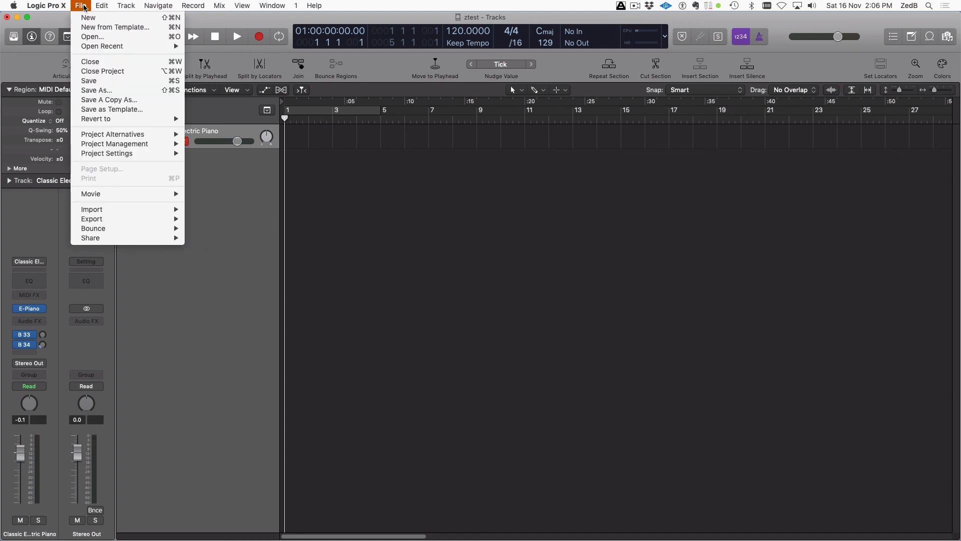
click(102, 80)
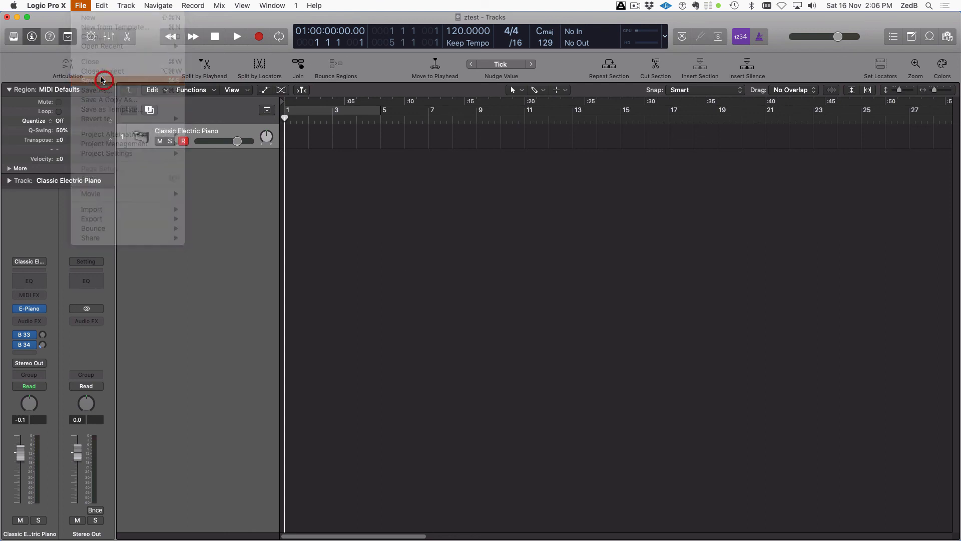
Save the project as template ztest.logicx in the Project Templates folder
click(80, 4)
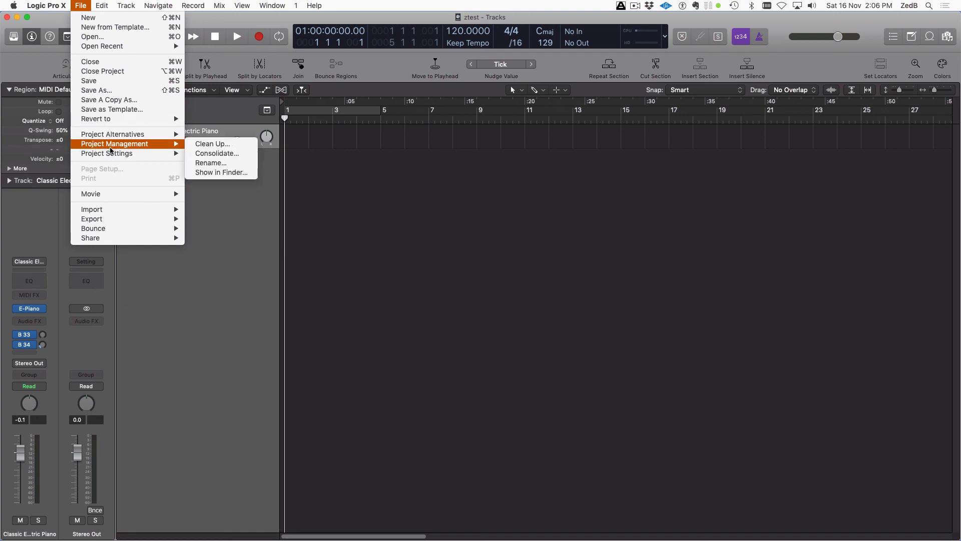
click(95, 109)
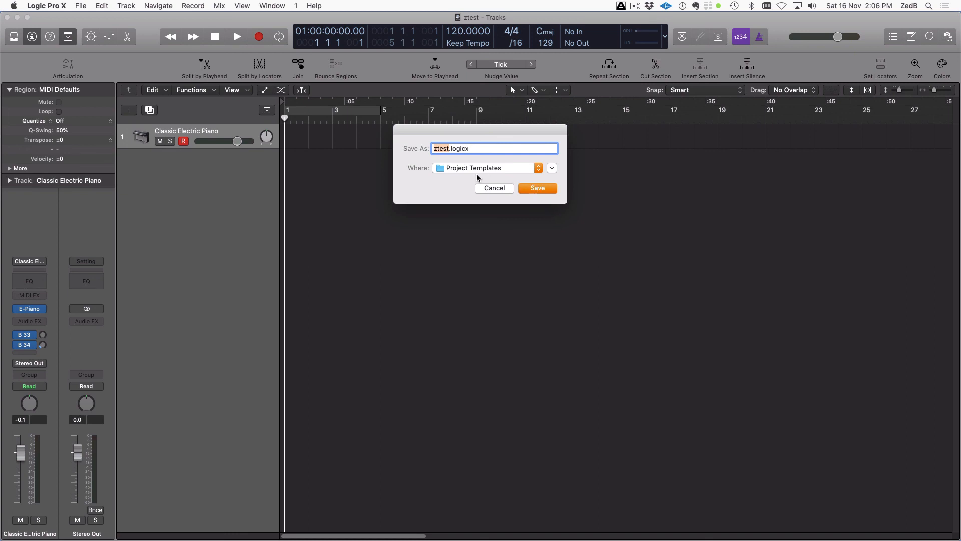
click(478, 168)
click(478, 131)
click(552, 168)
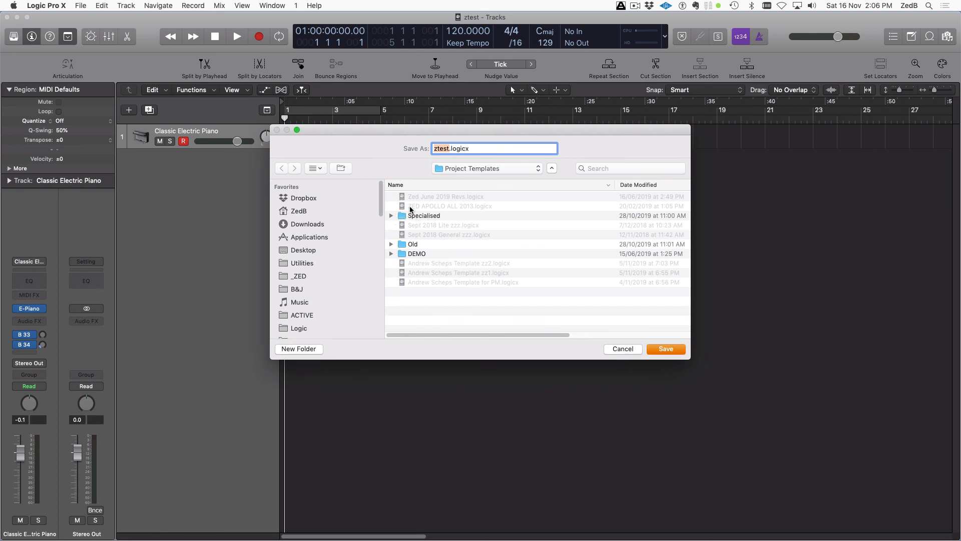
click(666, 350)
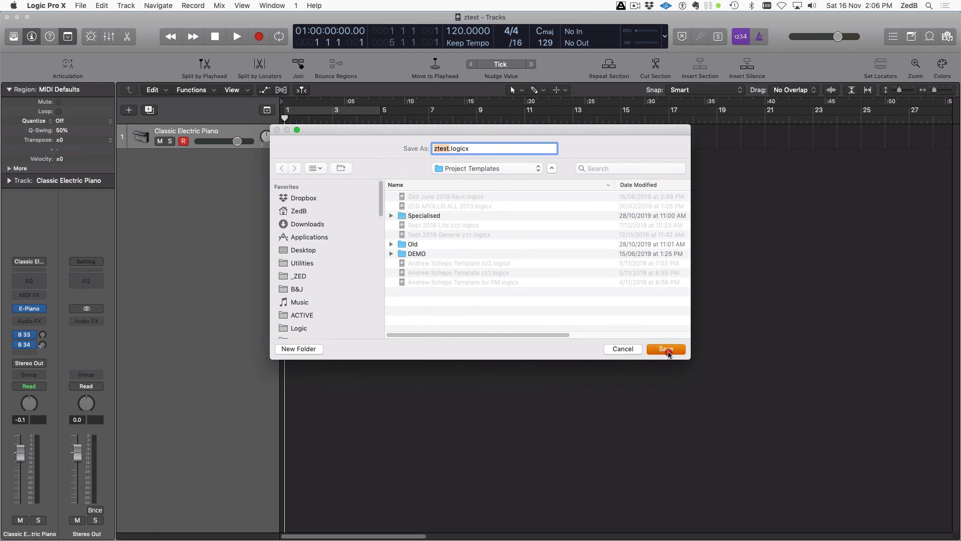